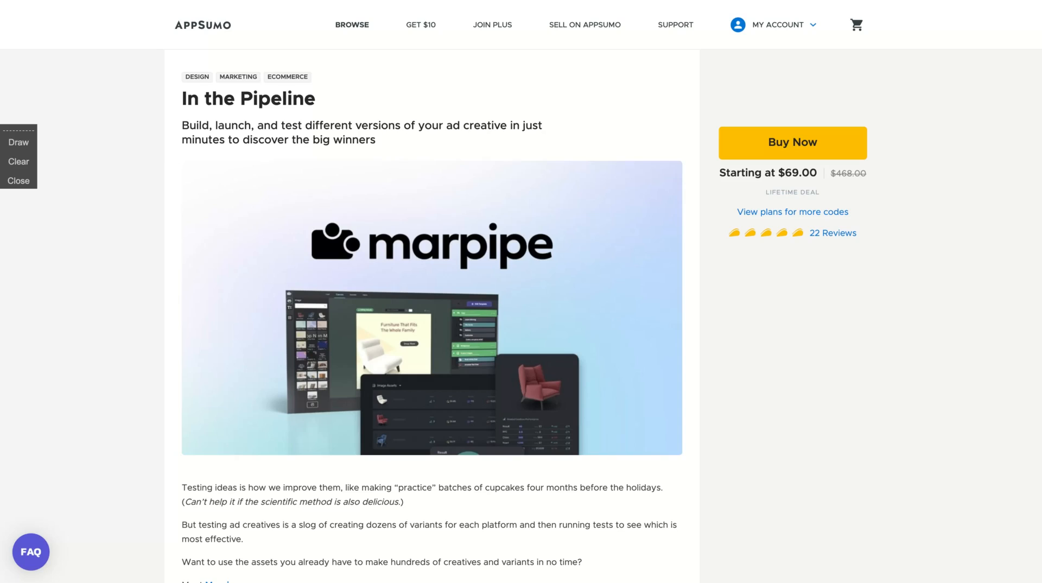
Scroll through the AppSumo deal's TL;DR, features and $69, $138 and $207 plan tiers
scroll(262, 337, down, 10)
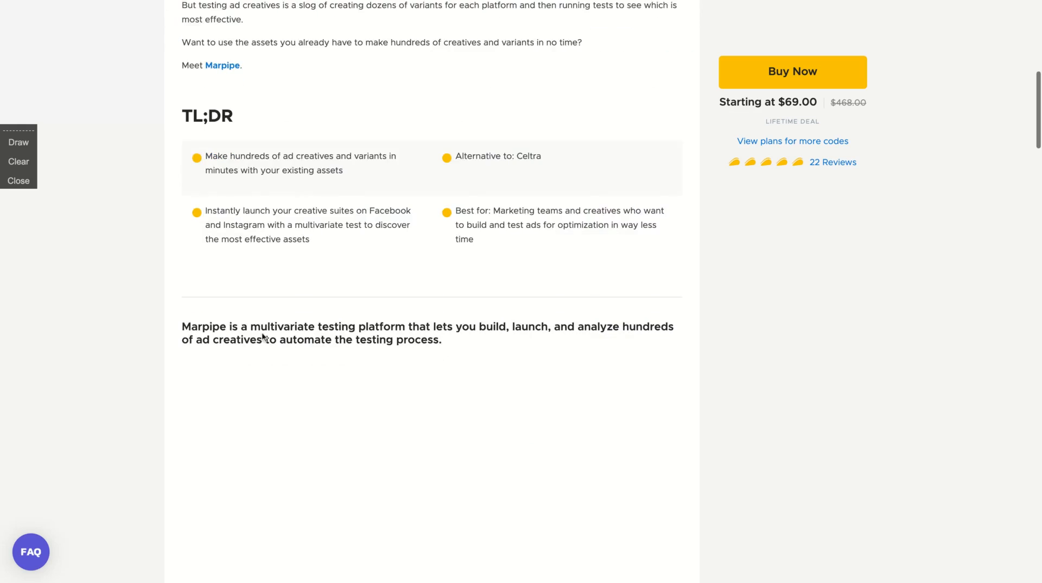
scroll(263, 337, down, 20)
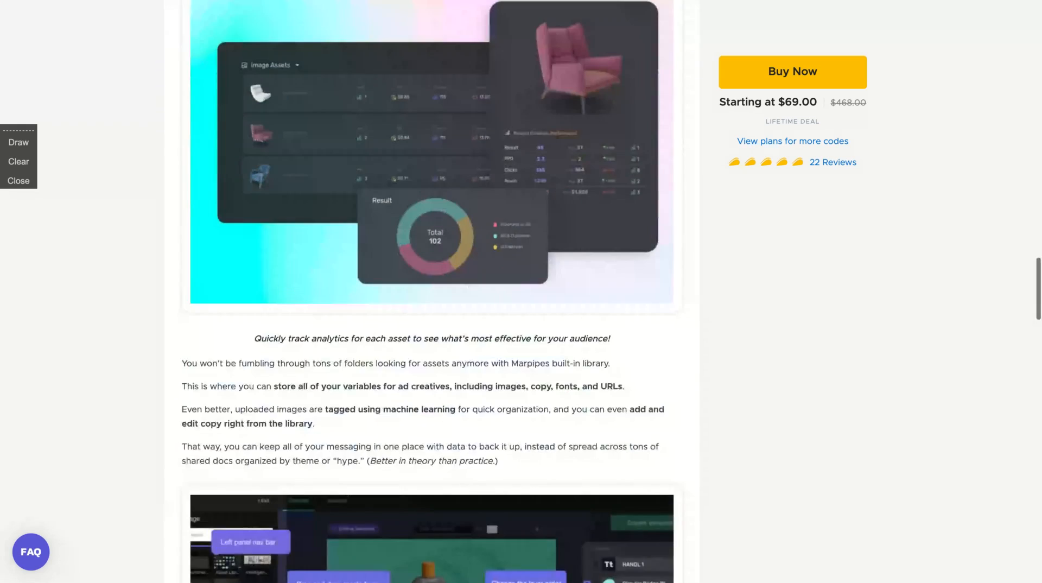
scroll(432, 292, down, 15)
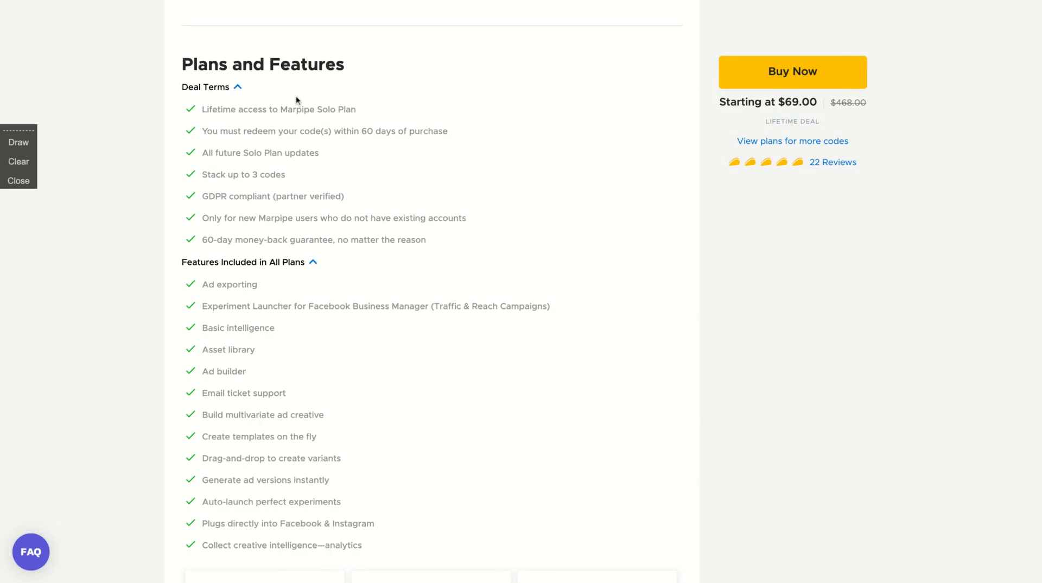
scroll(195, 223, down, 4)
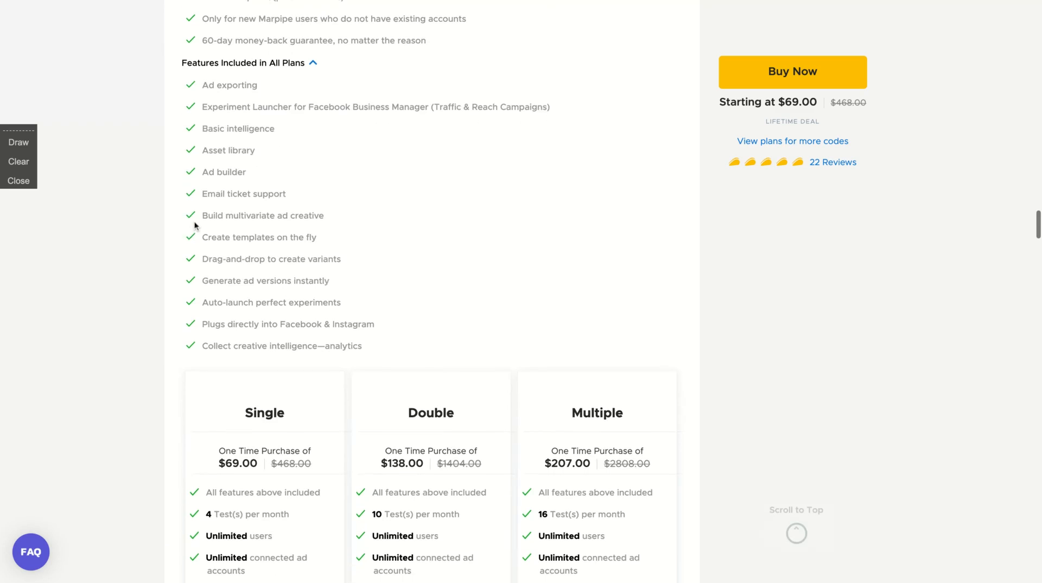
scroll(196, 226, up, 1)
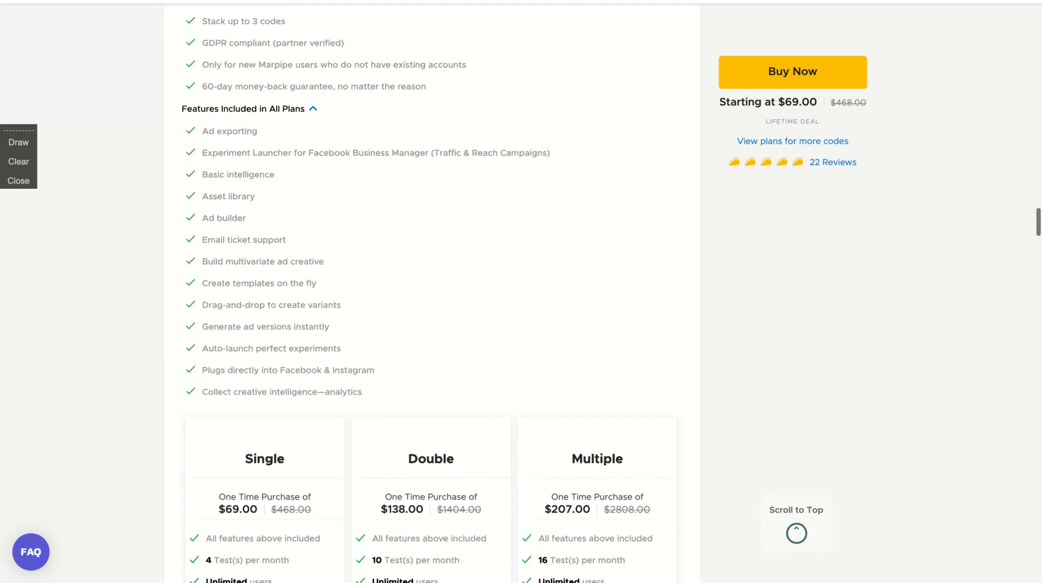
scroll(195, 226, down, 5)
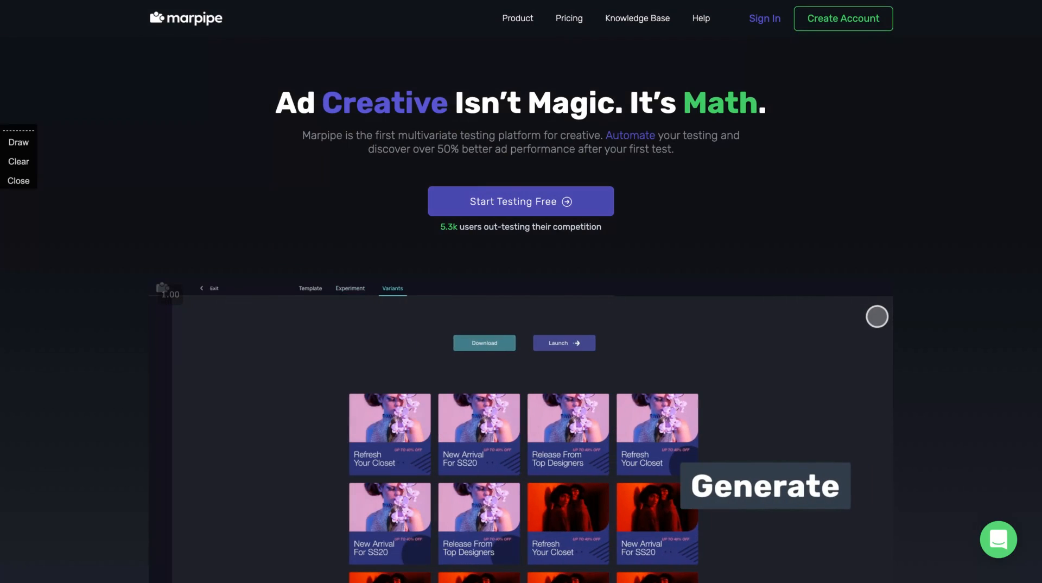
Sign in to Marpipe and expand the dashboard's left sidebar
click(770, 27)
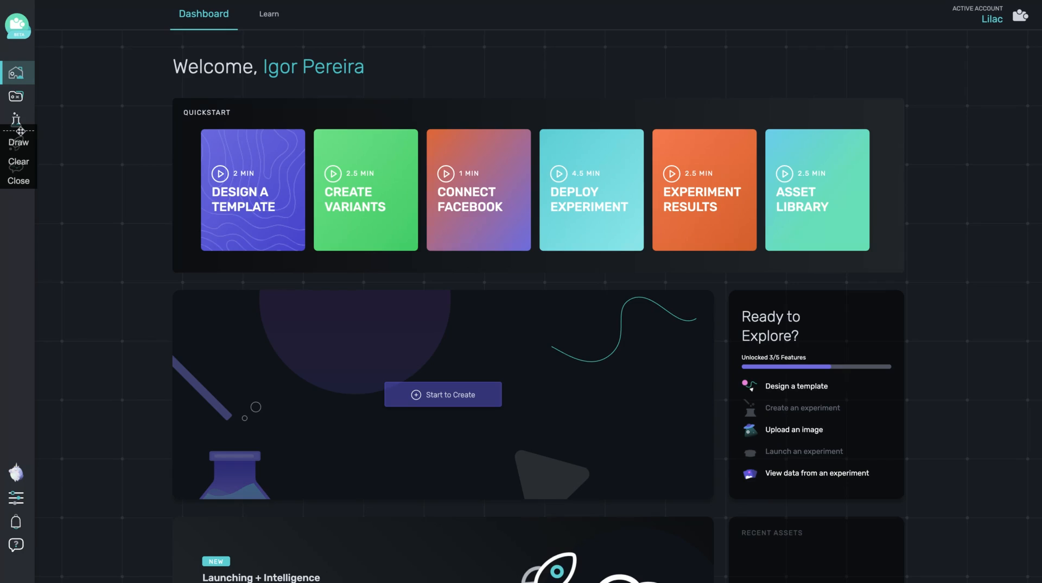
drag(18, 132, 25, 243)
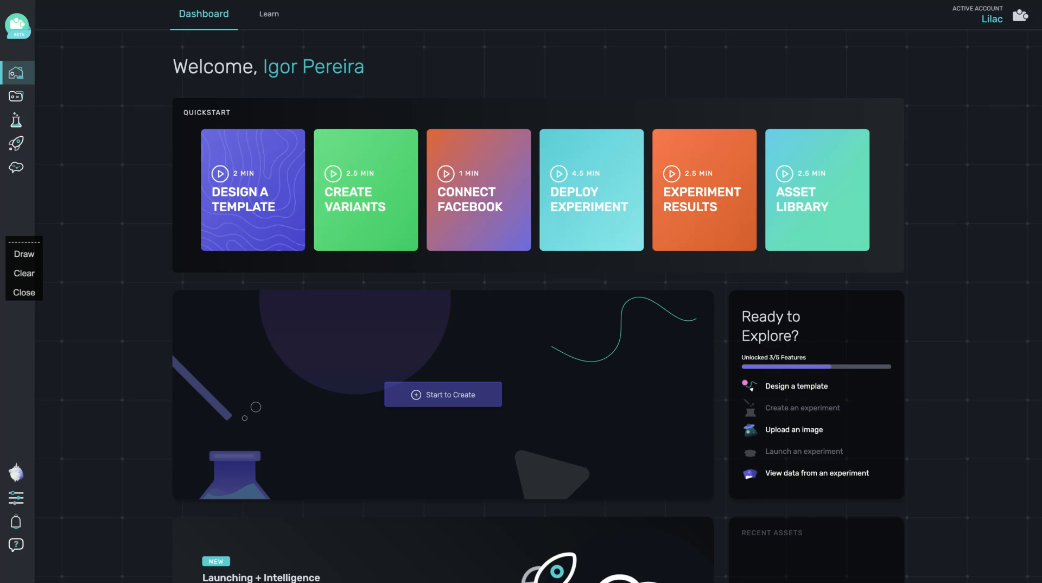
mouse_move(33, 129)
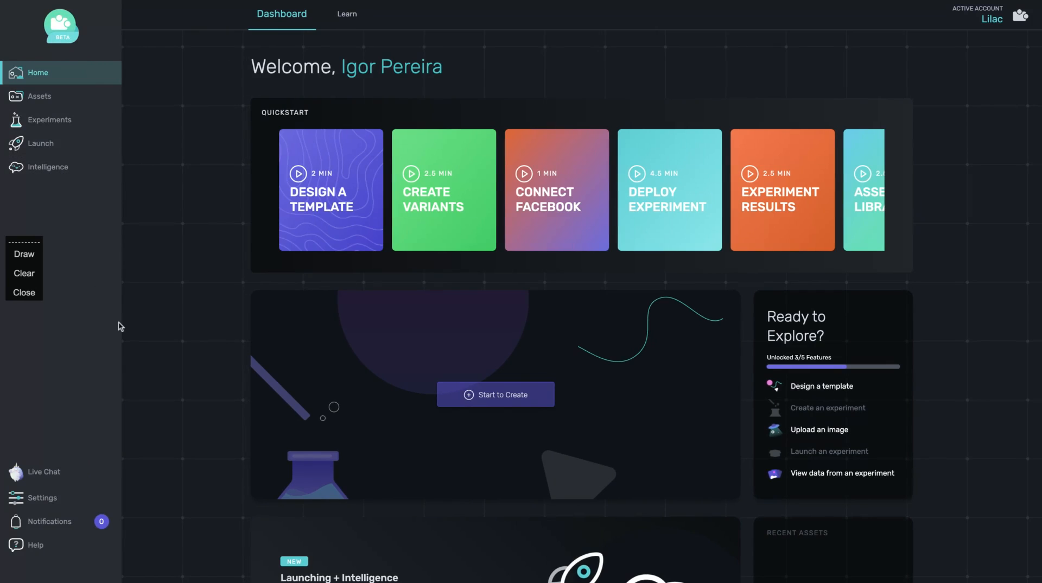
Review Ad Accounts, Plans & Usage and the AppSumo Lifetime Deal status in Settings
click(47, 508)
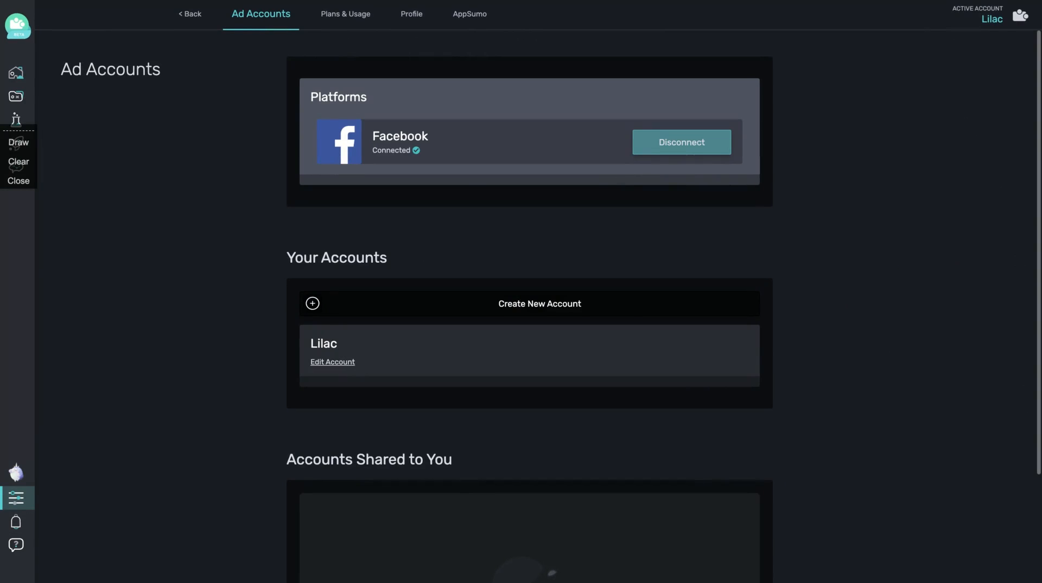
click(355, 23)
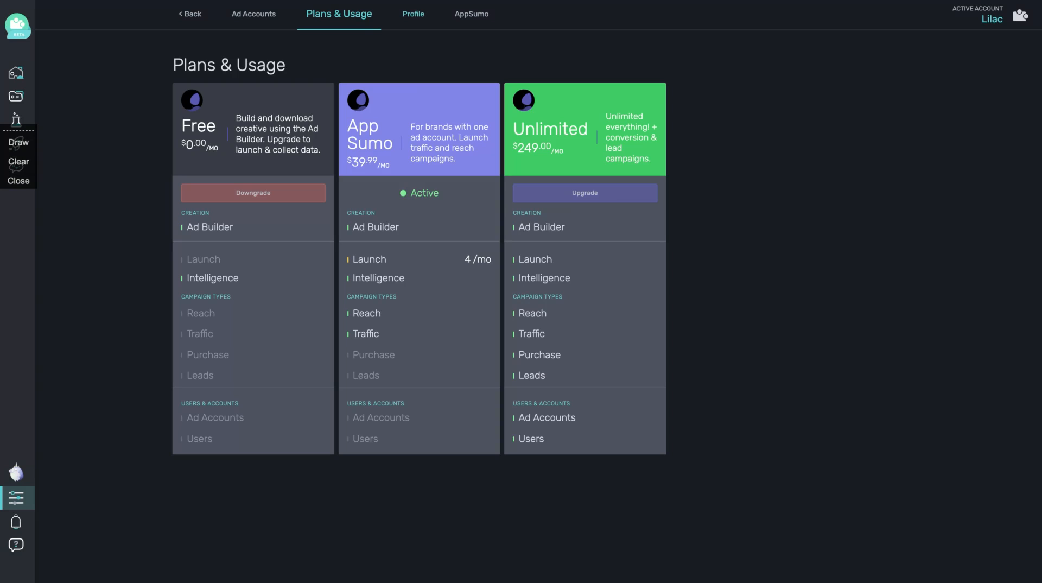
click(467, 14)
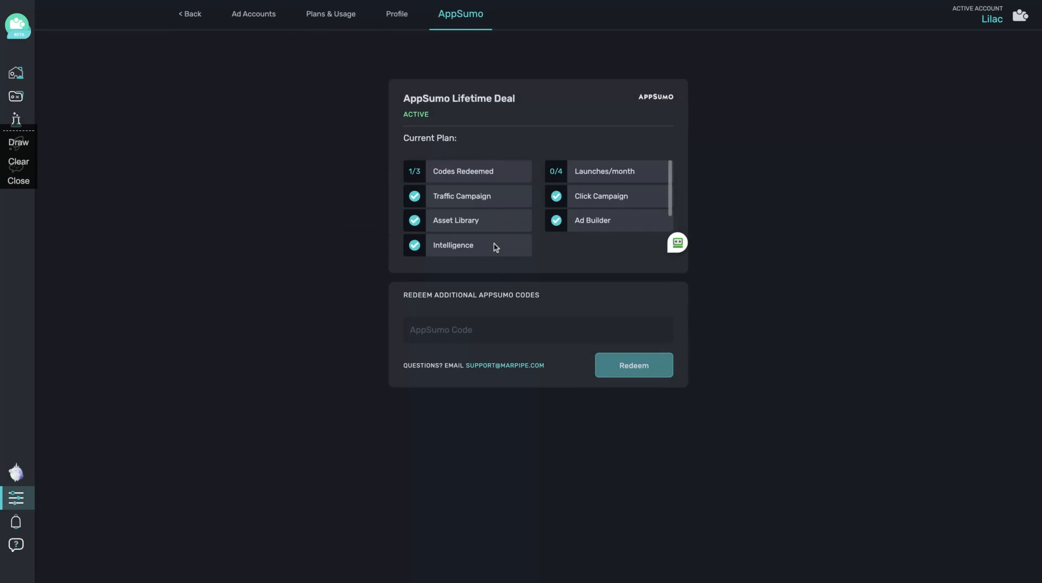
From Home, create a Blank Canvas experiment named 'Test'
mouse_move(34, 91)
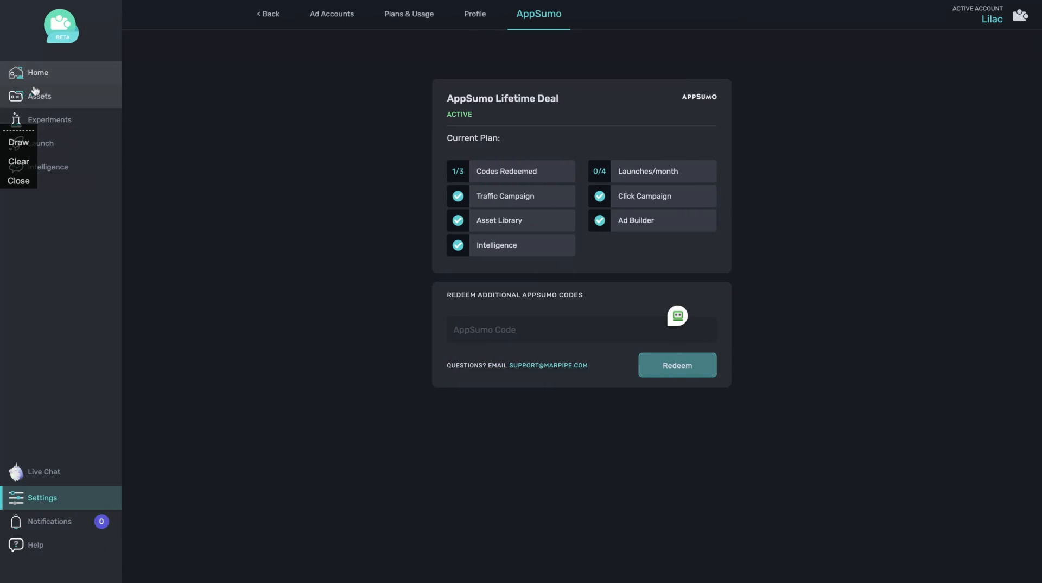
click(31, 75)
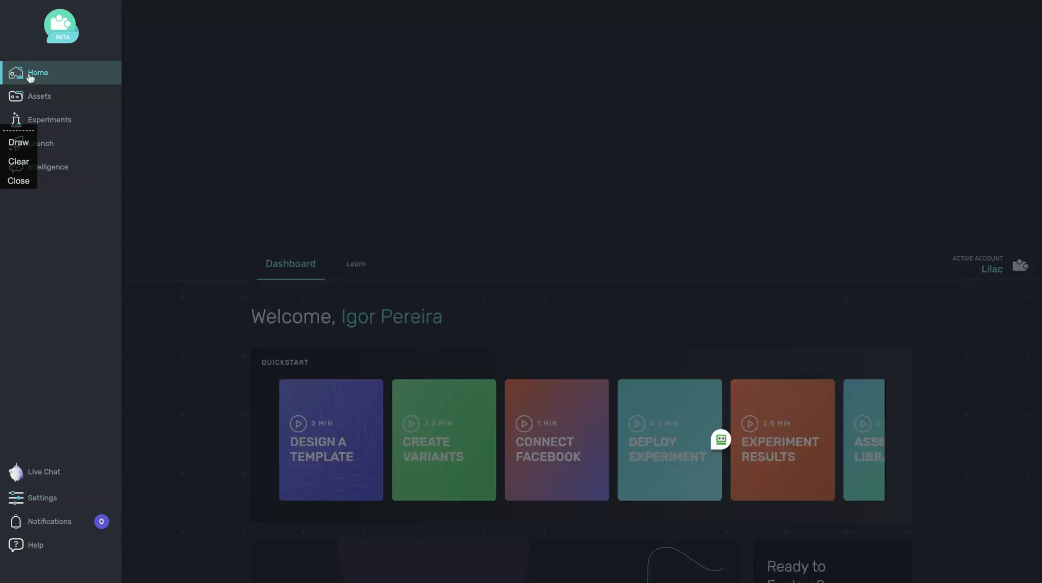
click(445, 397)
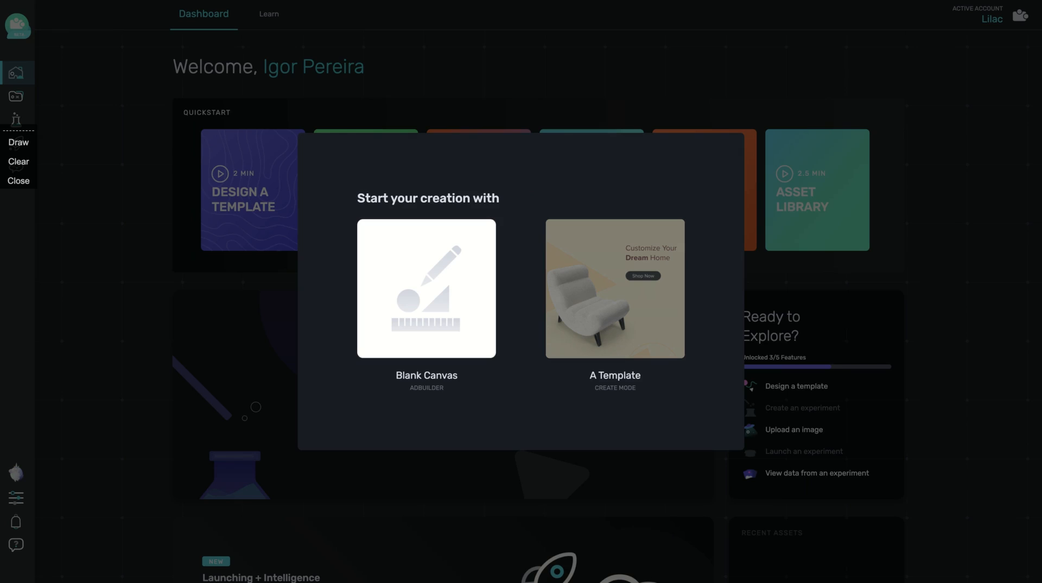
click(425, 270)
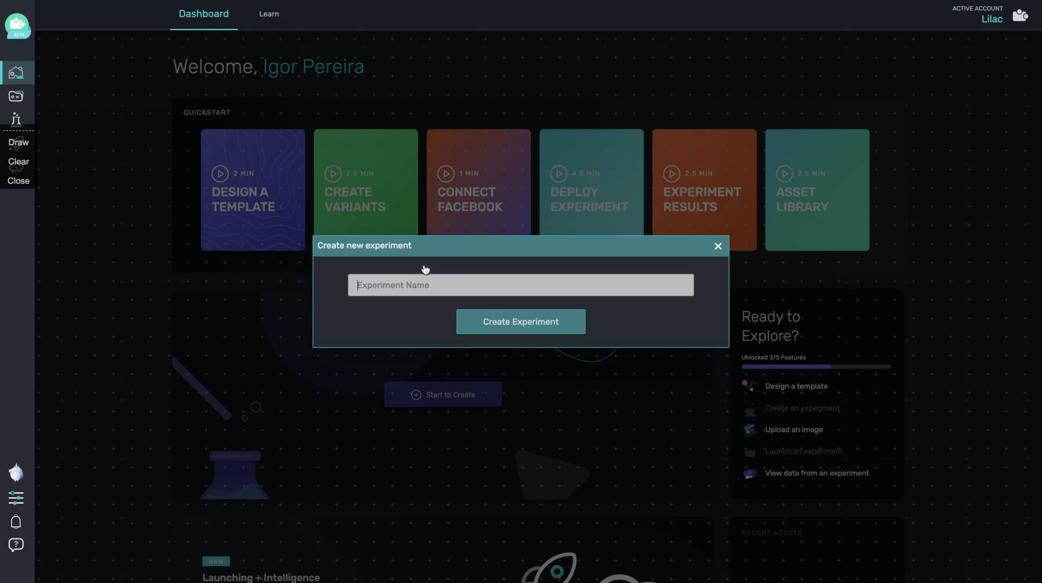
text(Test)
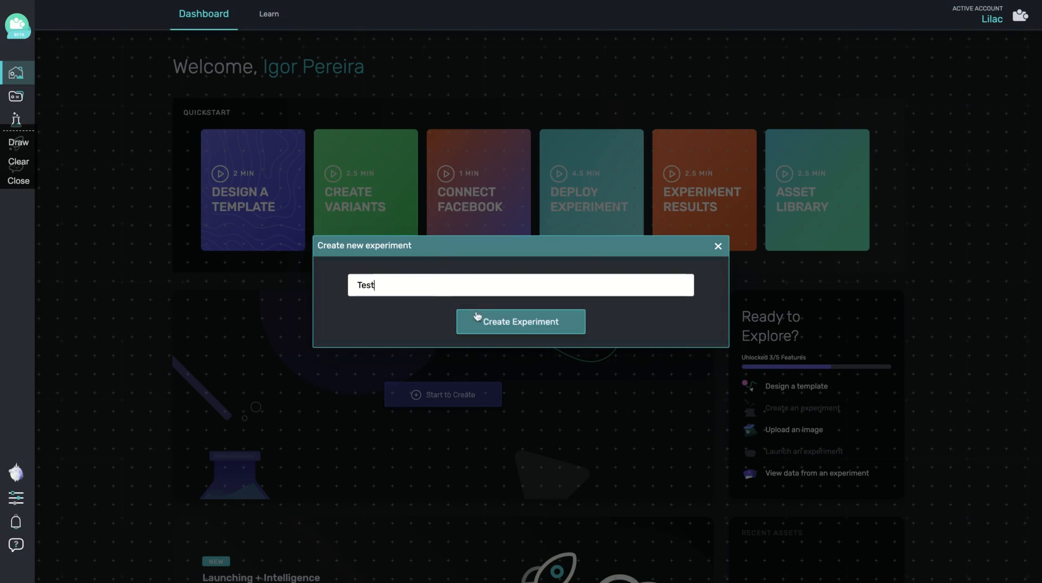
click(533, 319)
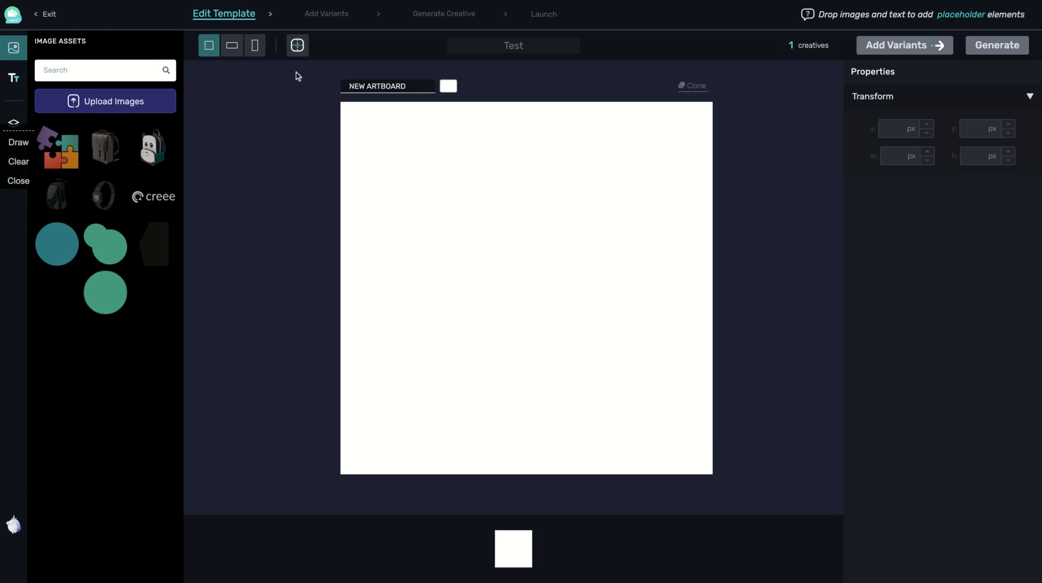
click(231, 54)
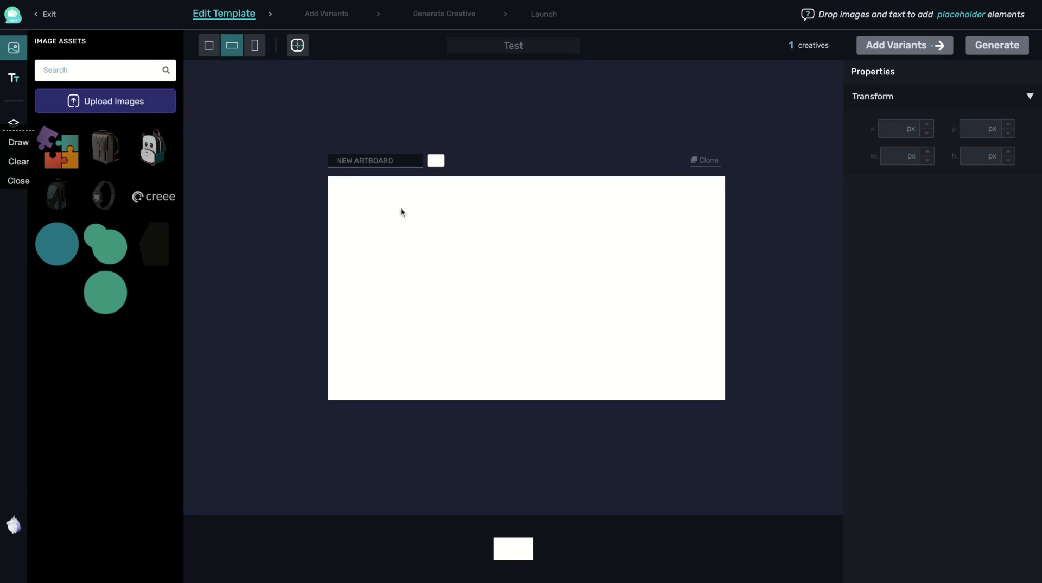
click(256, 47)
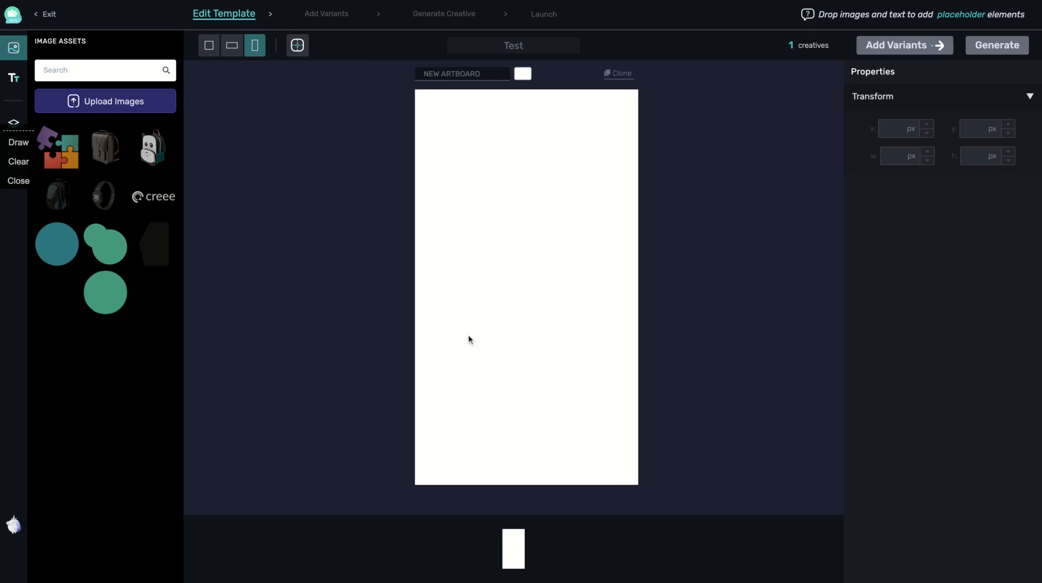
click(215, 54)
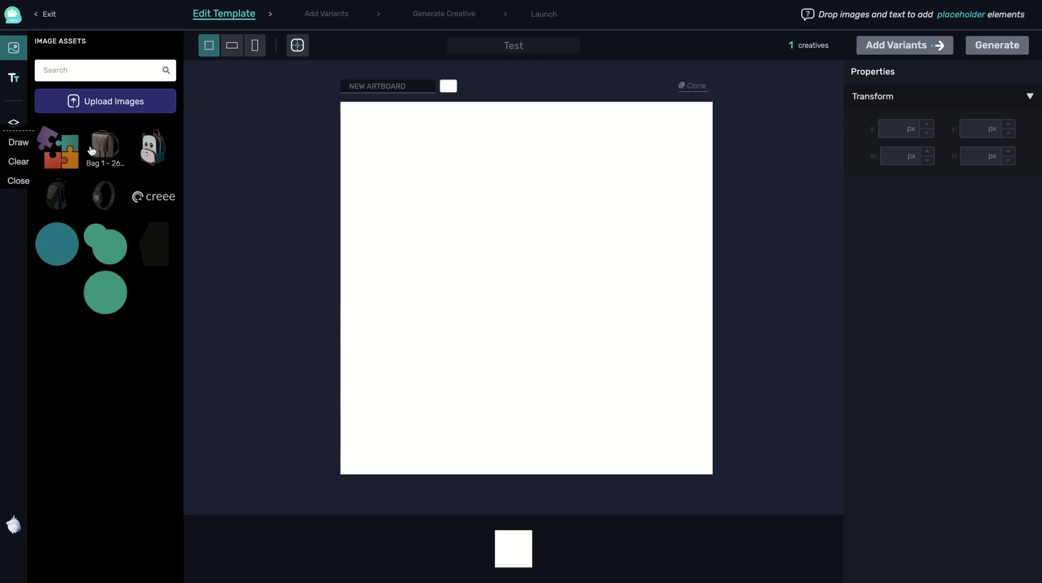
Place the Bag 1 backpack on the artboard, sized 349×456 px and centred near the top
drag(99, 149, 296, 250)
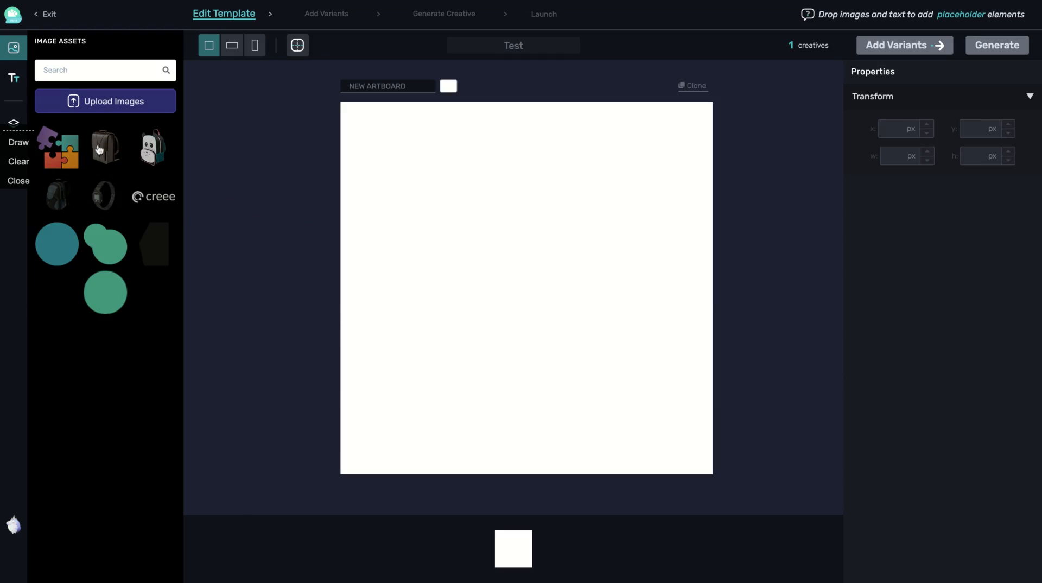
click(506, 281)
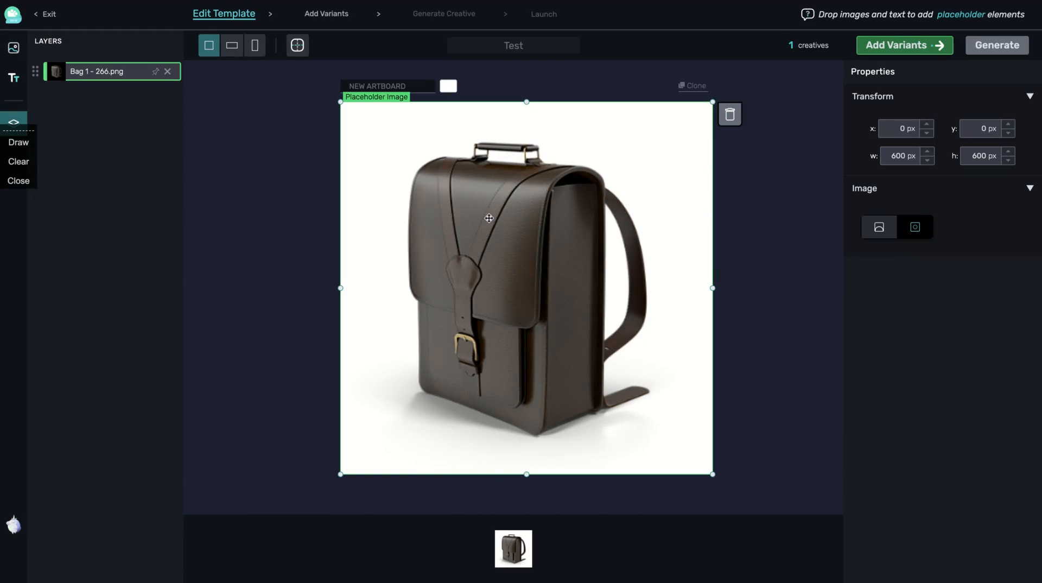
drag(474, 228, 489, 208)
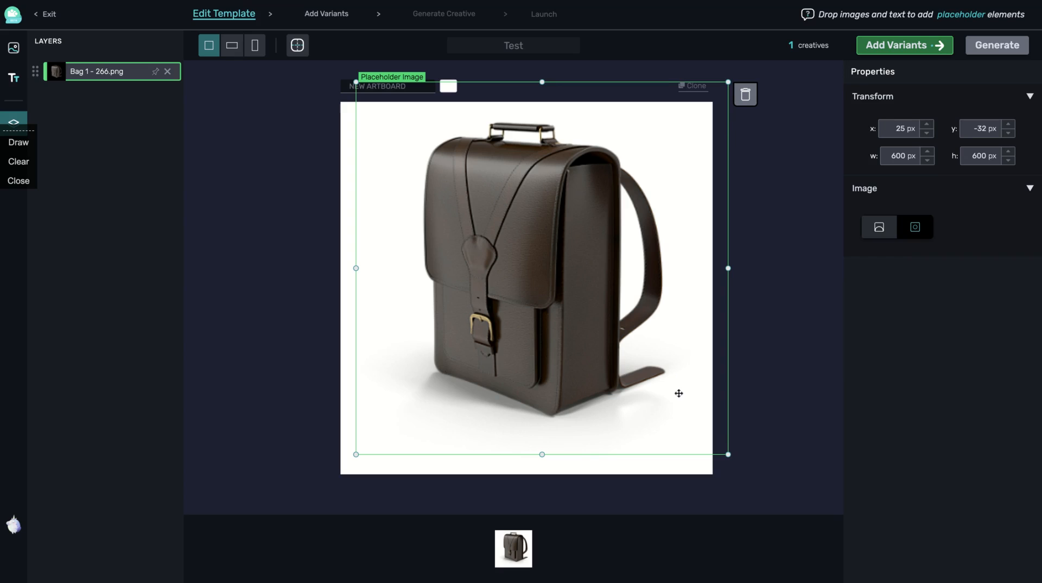
drag(728, 454, 572, 365)
drag(393, 180, 463, 214)
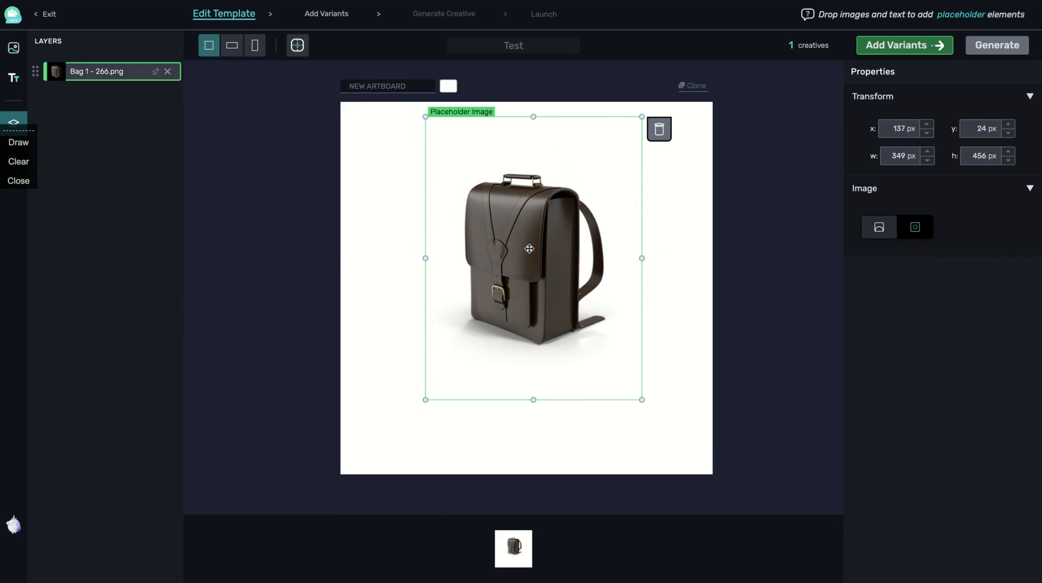
key(Up)
key(Up)
key(Up)
key(Up)
key(Up)
key(Up)
key(Up)
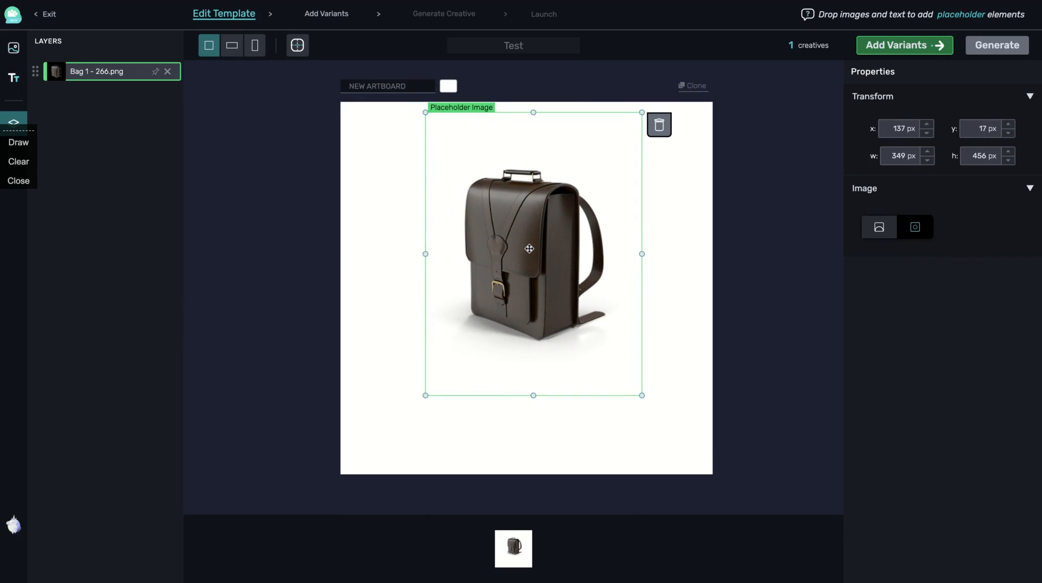
click(18, 79)
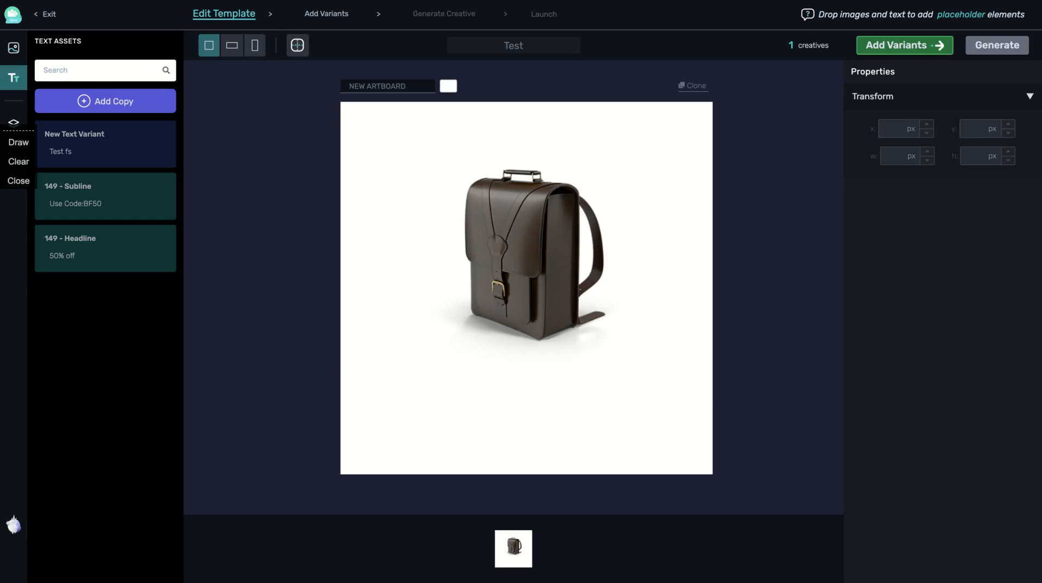
Add the 'Use Code:BF50' subline, enlarged and centred beneath the backpack
click(89, 202)
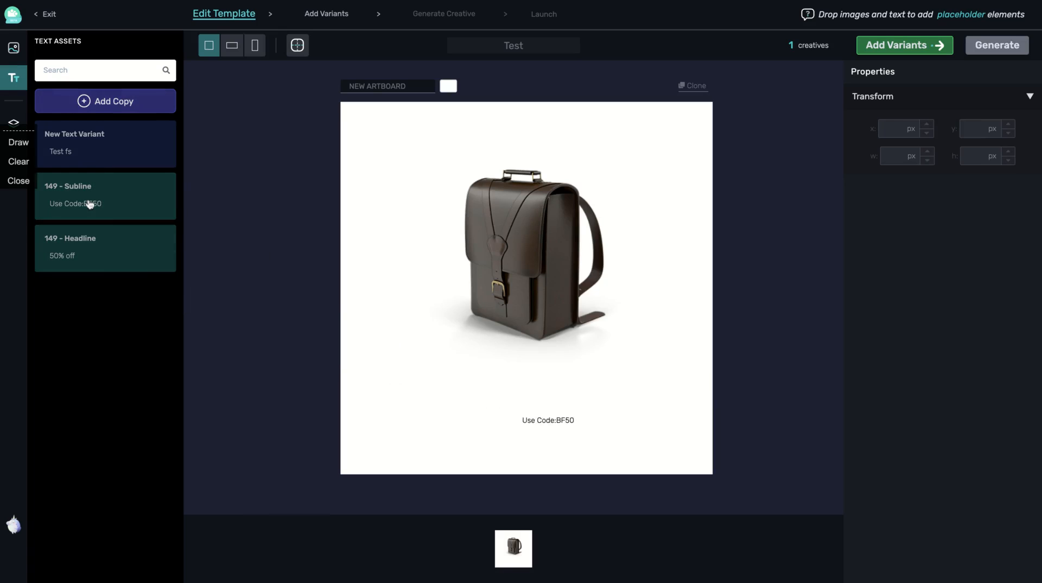
click(520, 423)
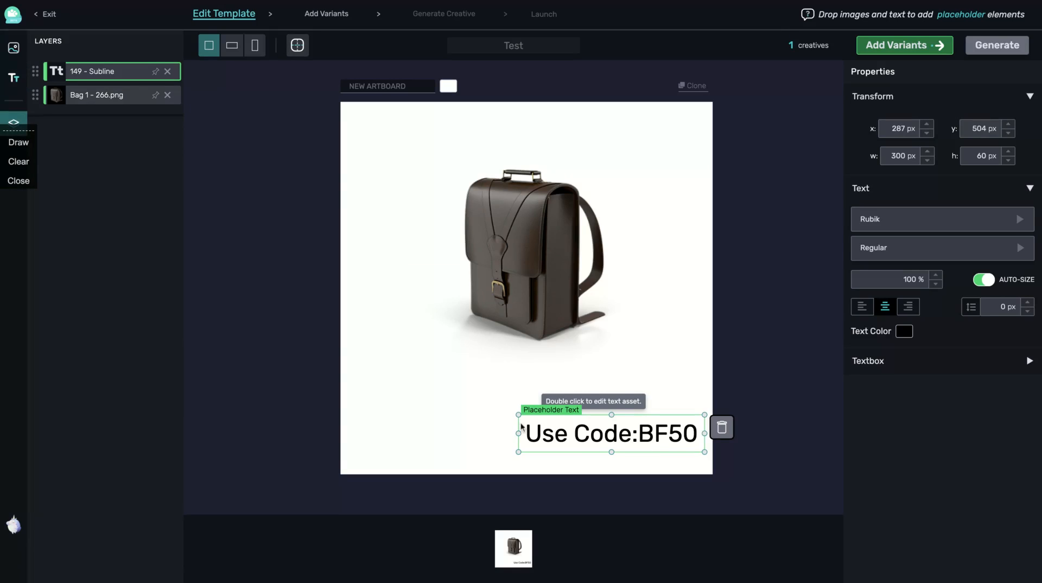
drag(518, 416, 453, 391)
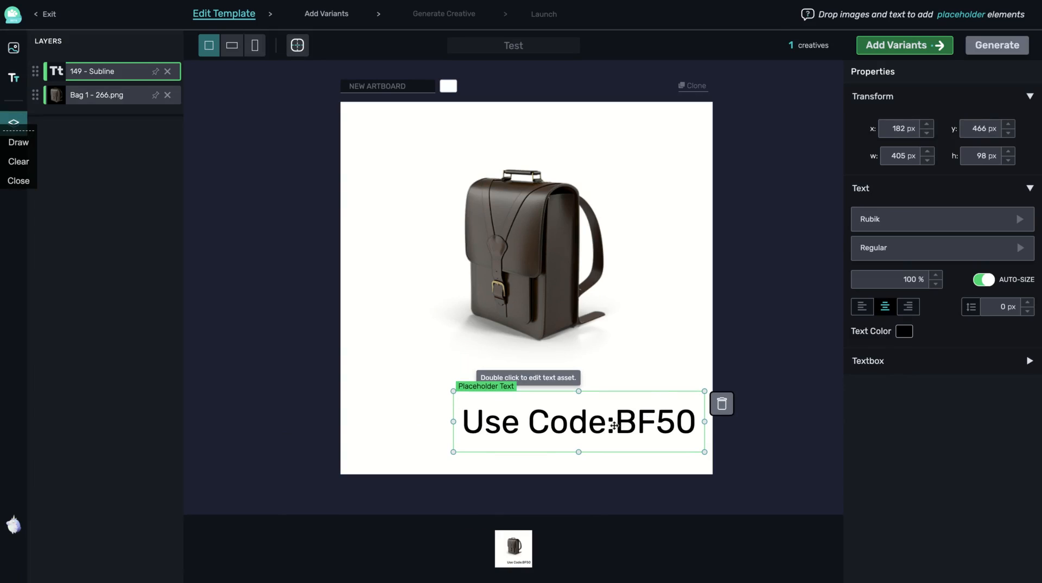
mouse_move(601, 424)
mouse_down()
mouse_move(543, 422)
mouse_move(601, 424)
mouse_move(604, 407)
mouse_up()
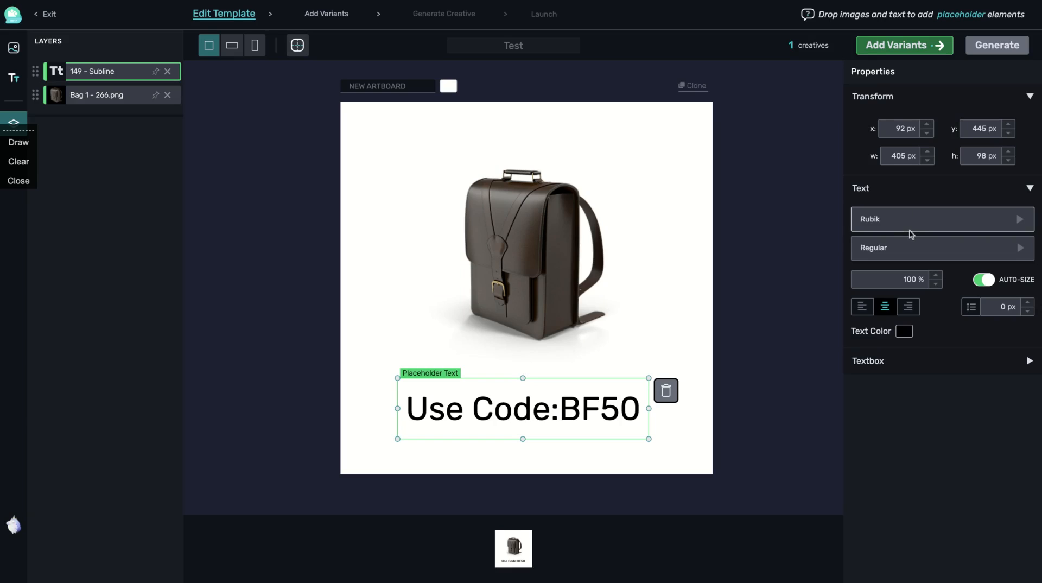
Set the subline font to Gotham Narrow Light
click(1020, 222)
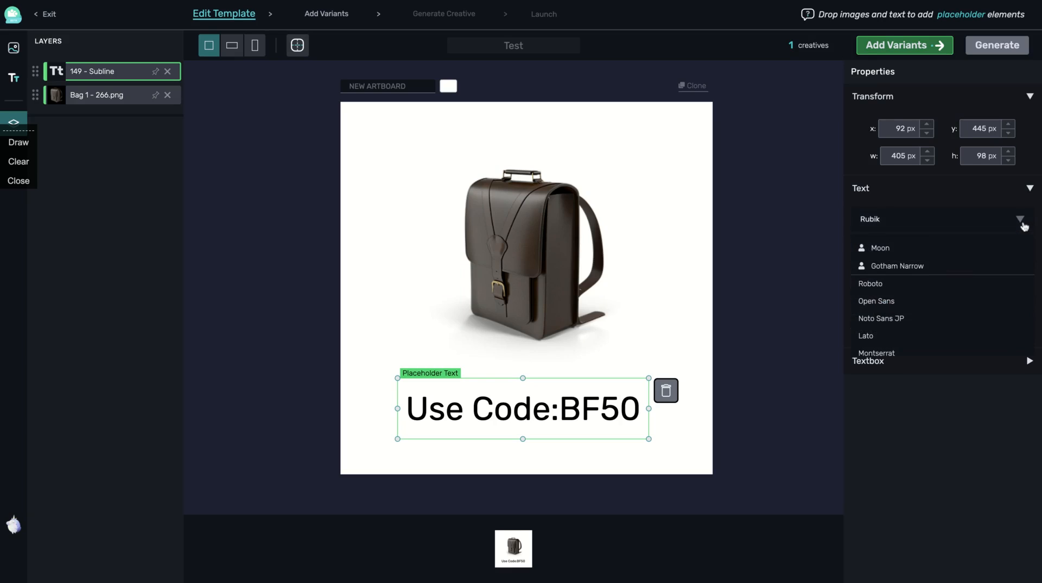
click(884, 266)
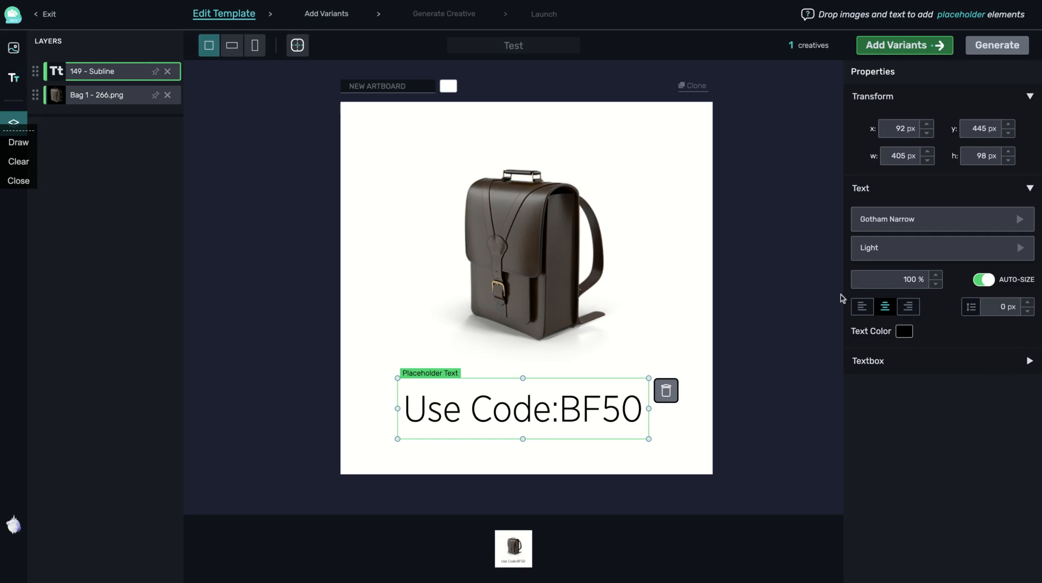
click(1028, 362)
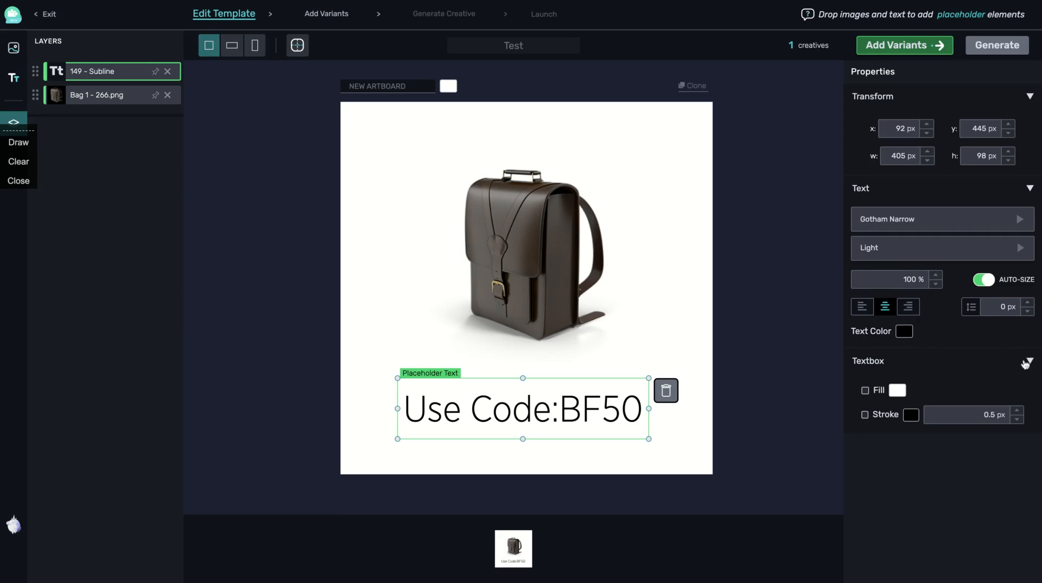
click(317, 342)
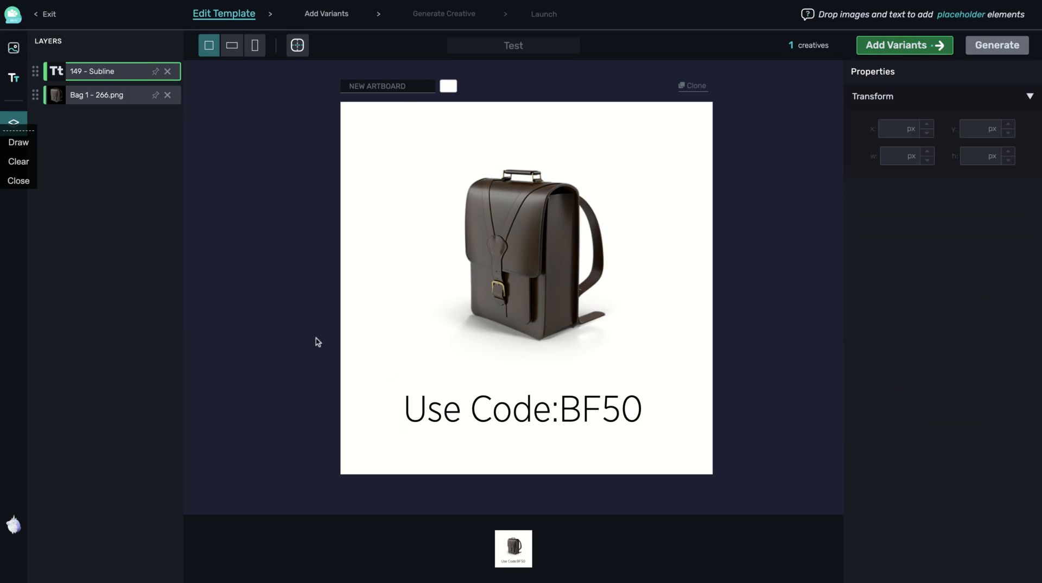
Create a 'New Black Bag' text asset labelled 'Bag'
click(15, 78)
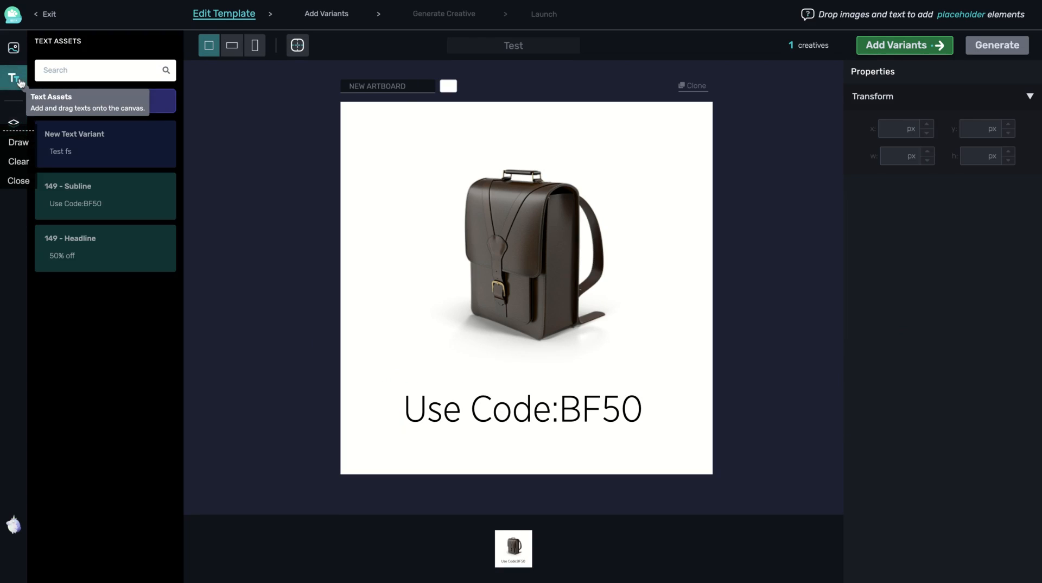
click(94, 105)
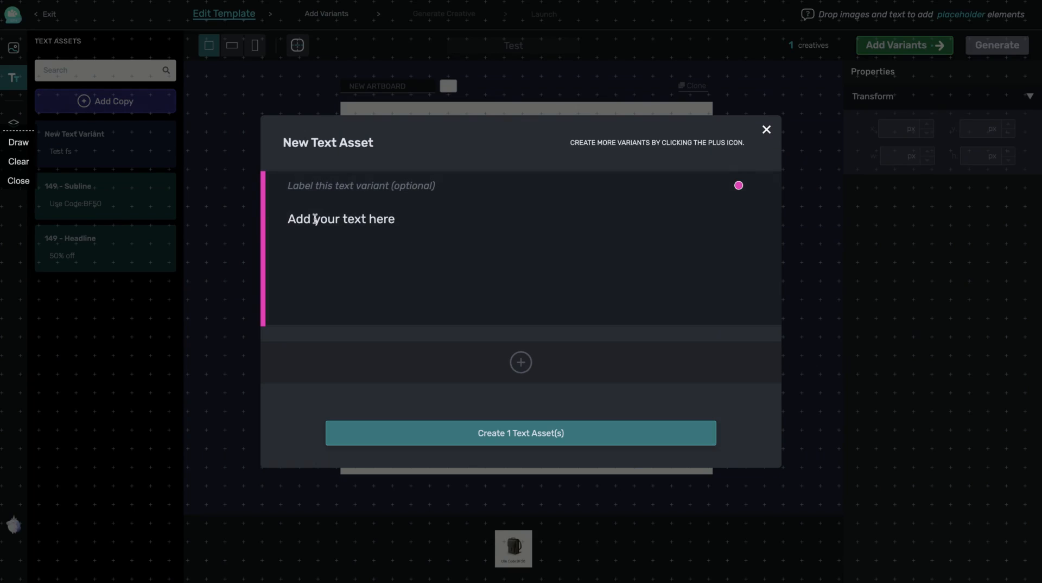
text(New)
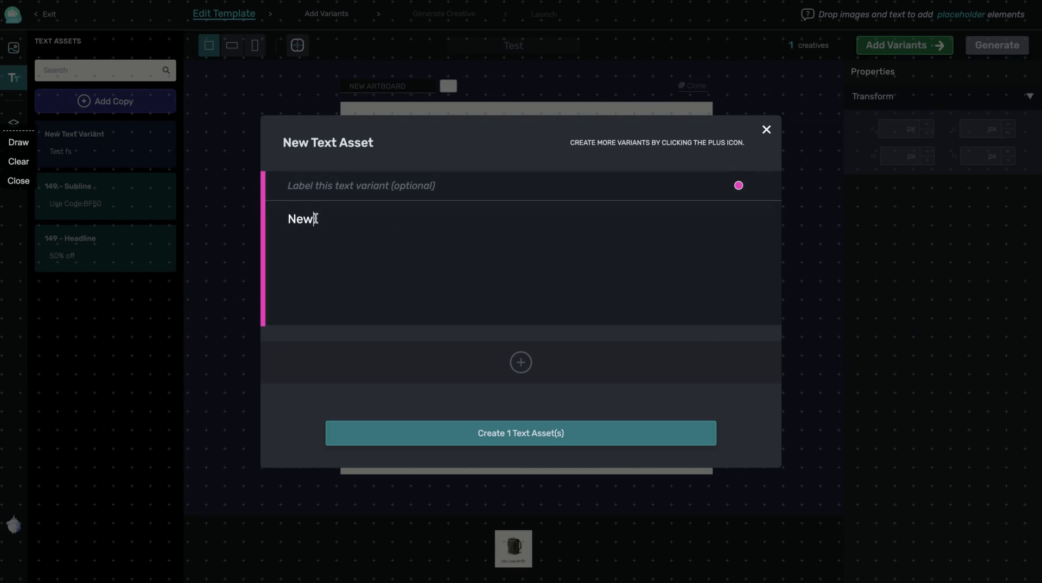
text( Black Bag)
click(395, 195)
text(Bag)
click(481, 431)
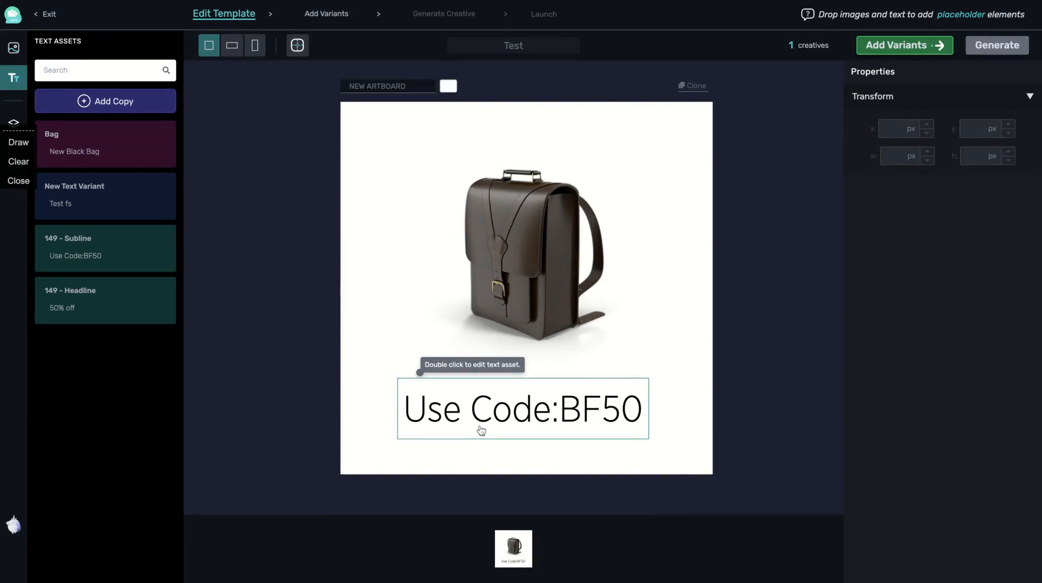
Place 'New Black Bag' centred between the backpack and the Use Code:BF50 line
click(90, 143)
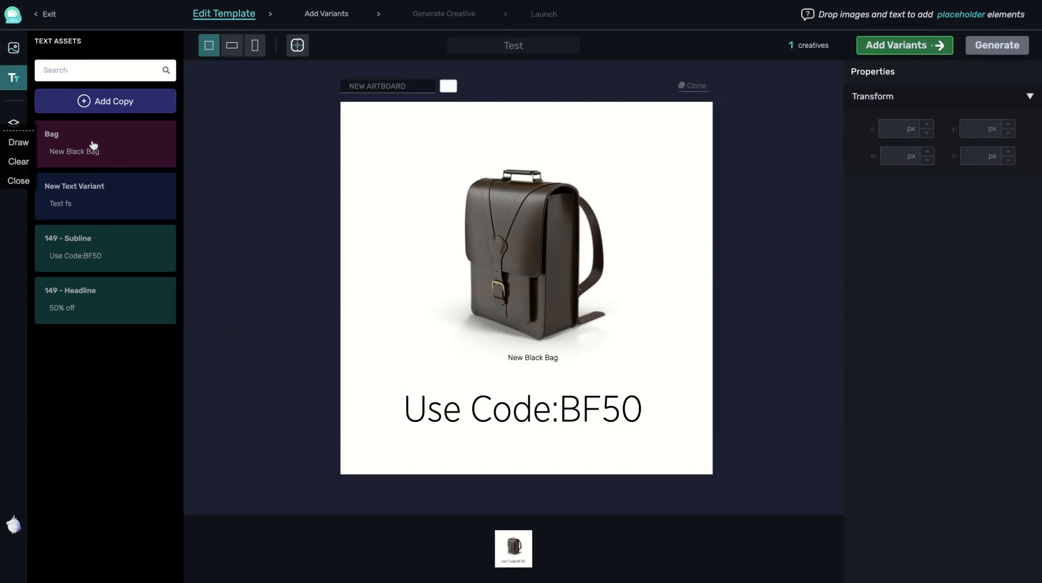
drag(507, 361, 507, 361)
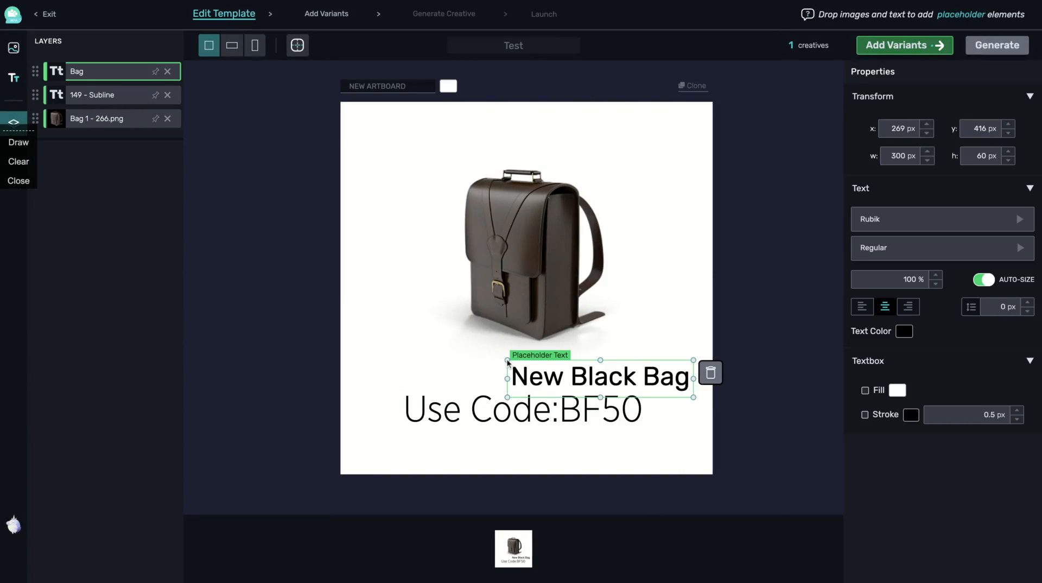
drag(580, 380, 498, 371)
key(Down)
key(Down)
key(Down)
key(Down)
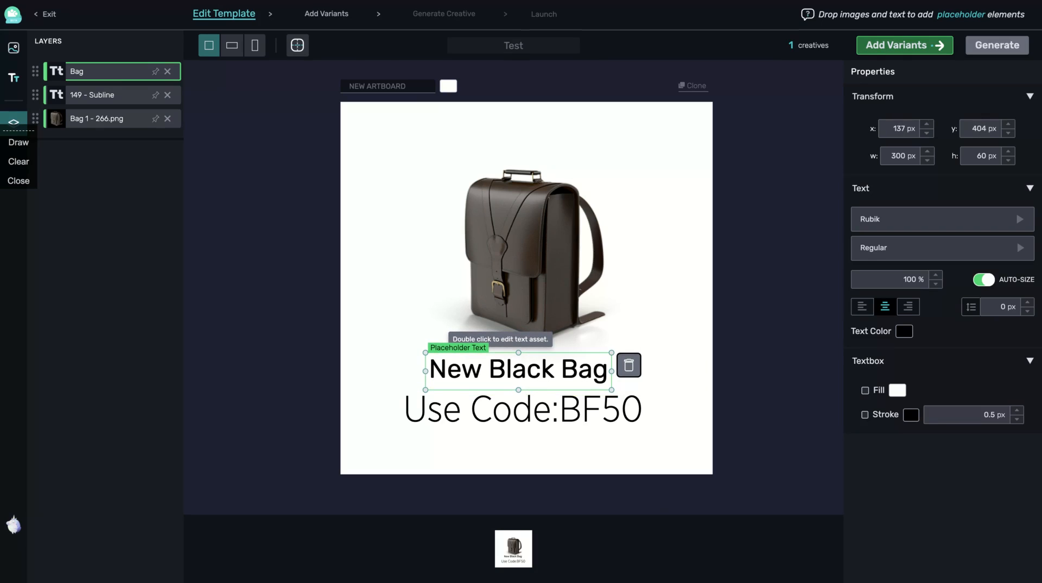
click(319, 389)
click(410, 408)
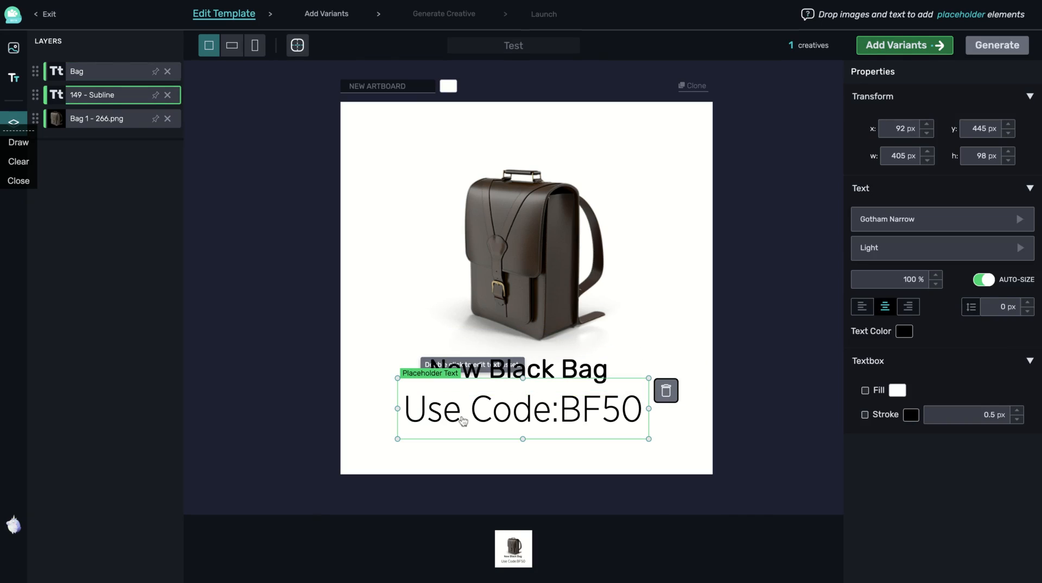
click(221, 262)
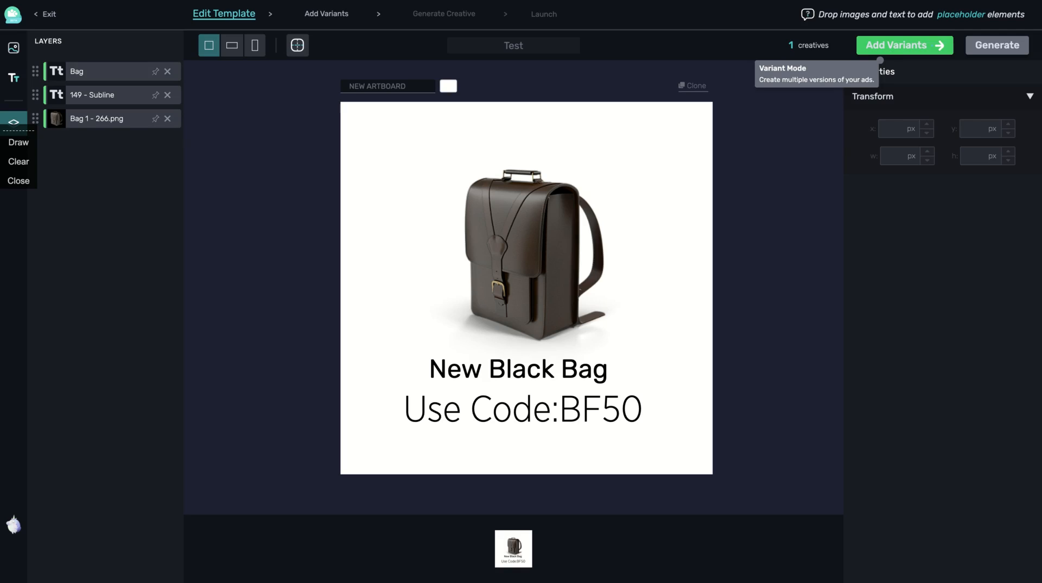
Add Bag 3 and Bag 2 as image variants in Image Group 1, making 3 creatives
click(901, 45)
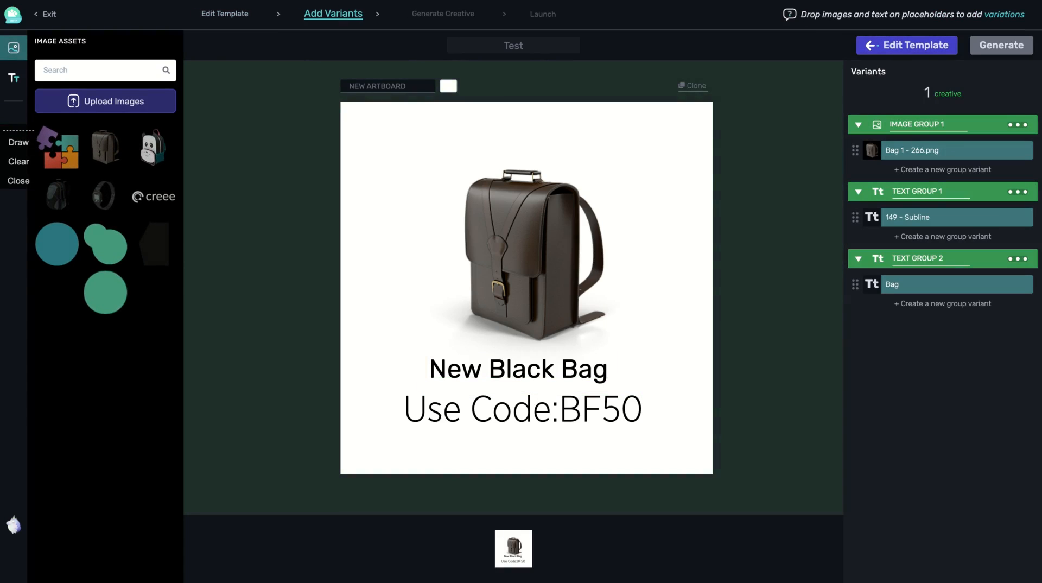
click(931, 170)
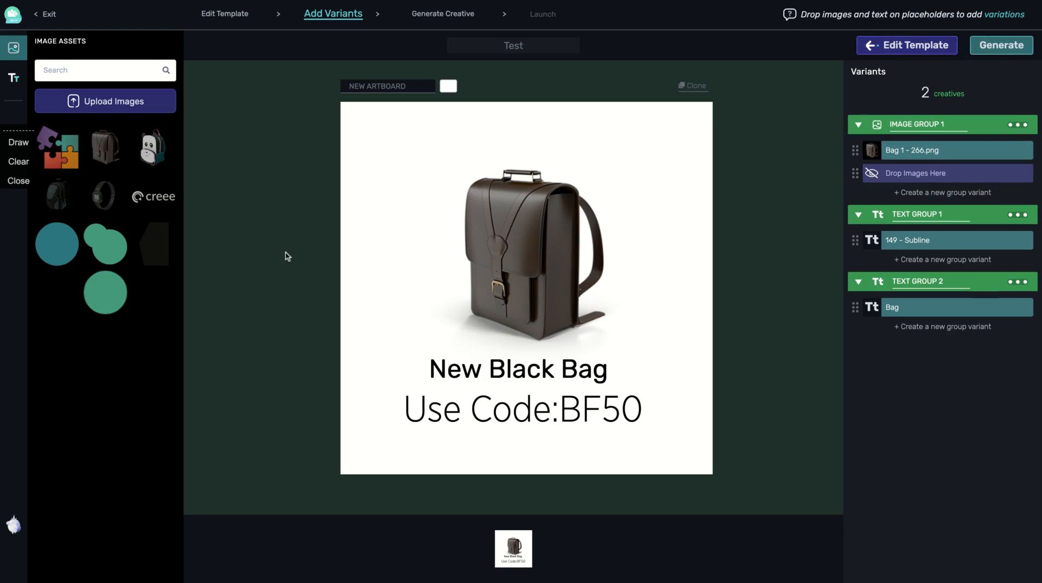
drag(151, 147, 152, 150)
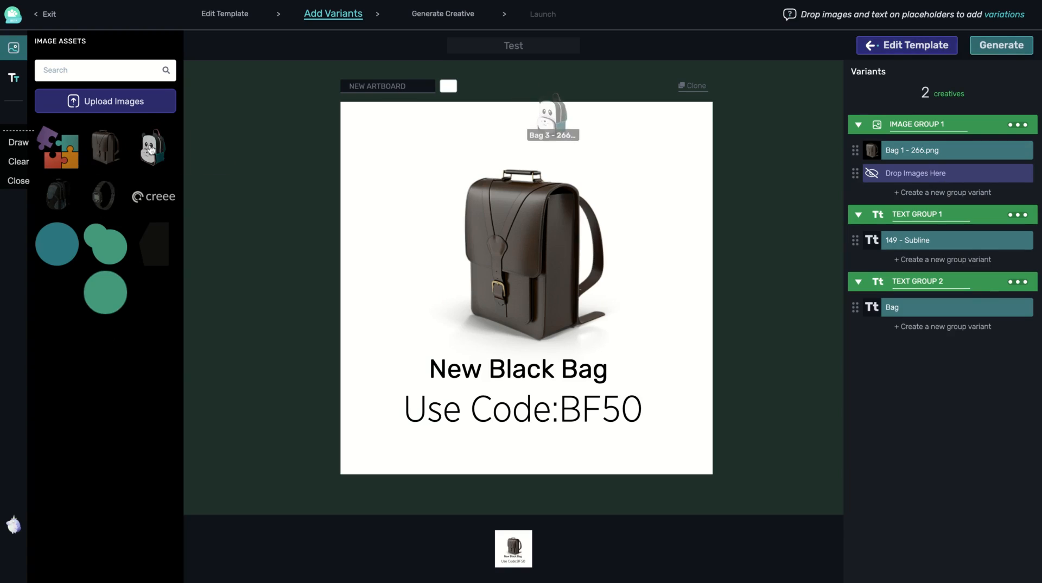
drag(553, 115, 930, 173)
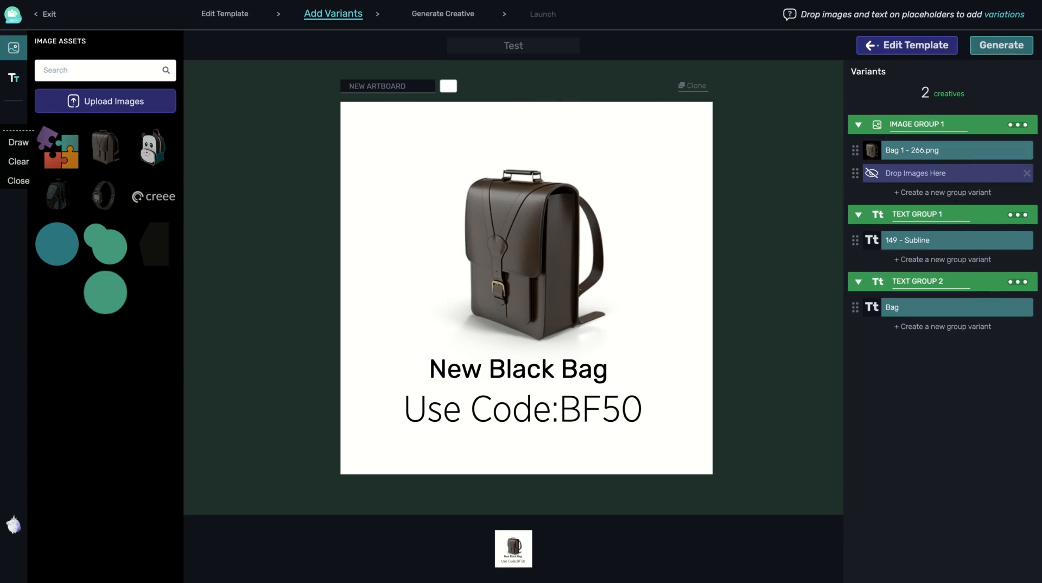
click(924, 193)
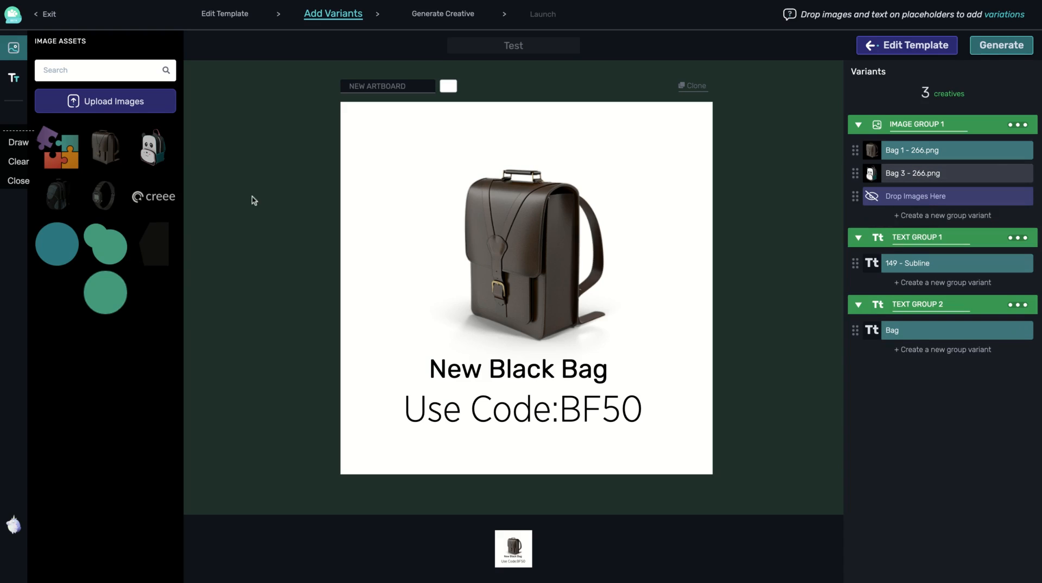
drag(56, 200, 907, 197)
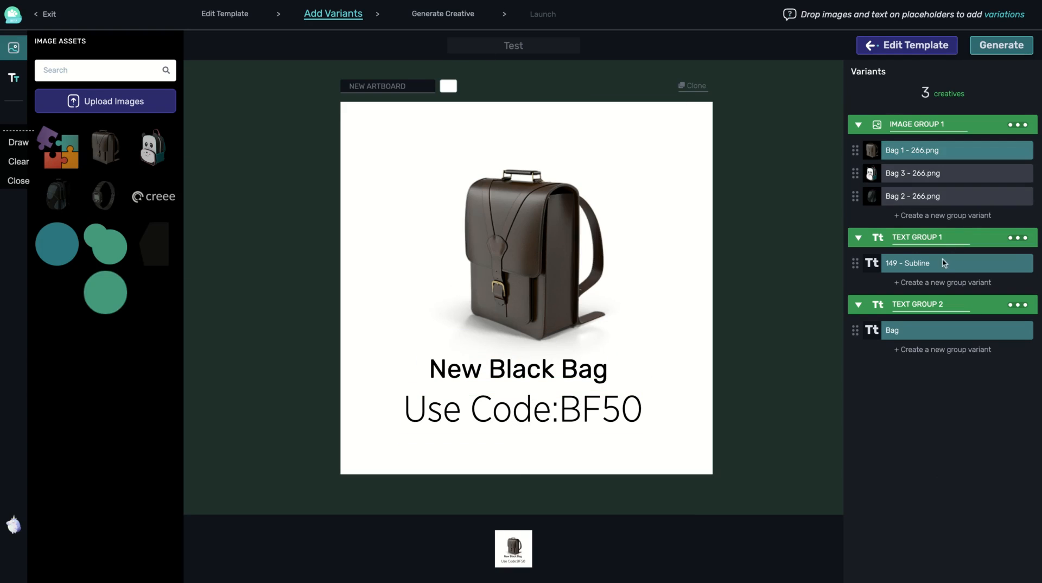
Add 'Test fs' as a Text Group 1 variant and generate the six backpack creatives
click(935, 283)
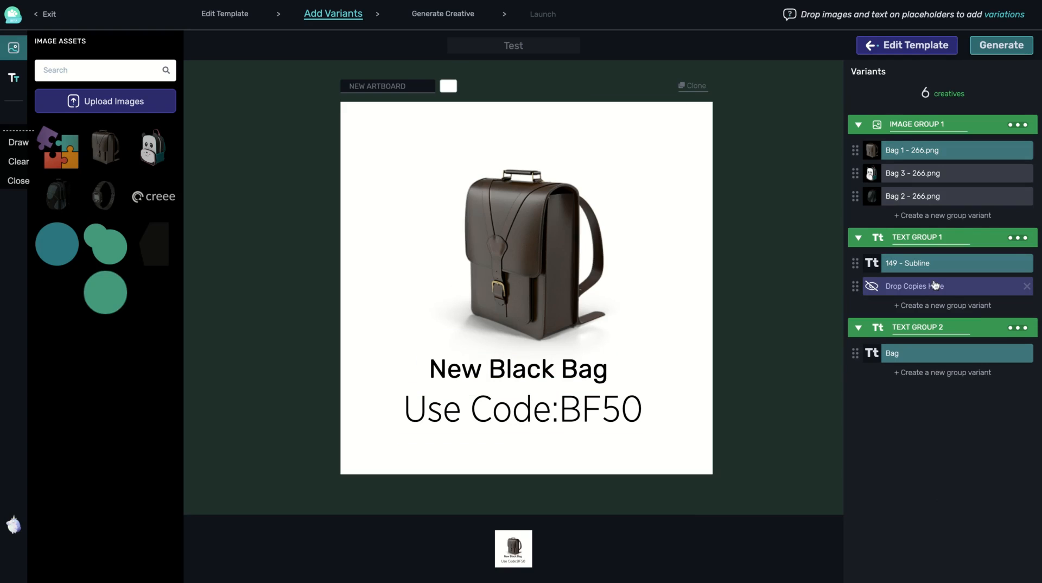
click(923, 288)
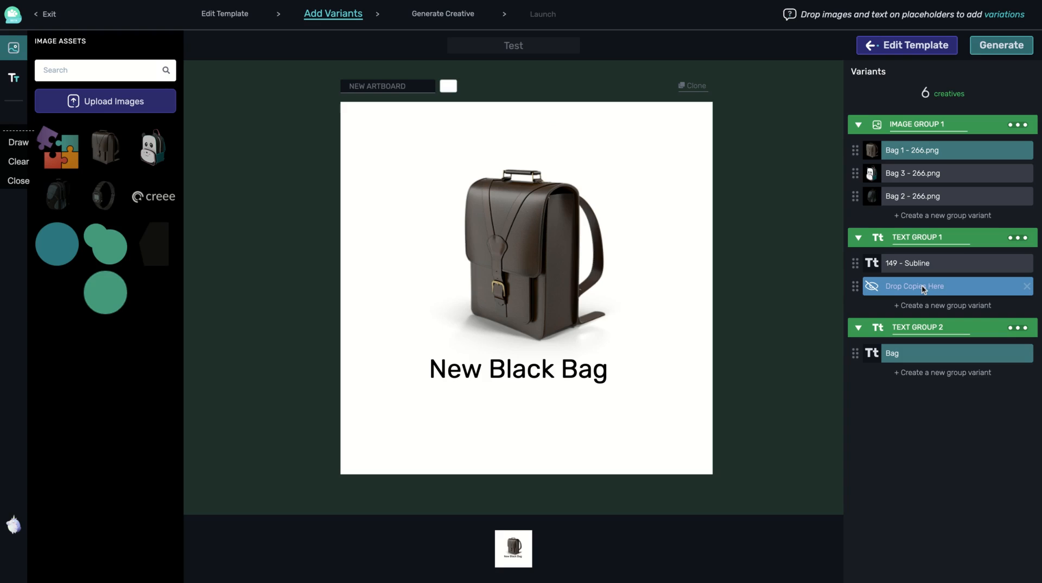
click(14, 78)
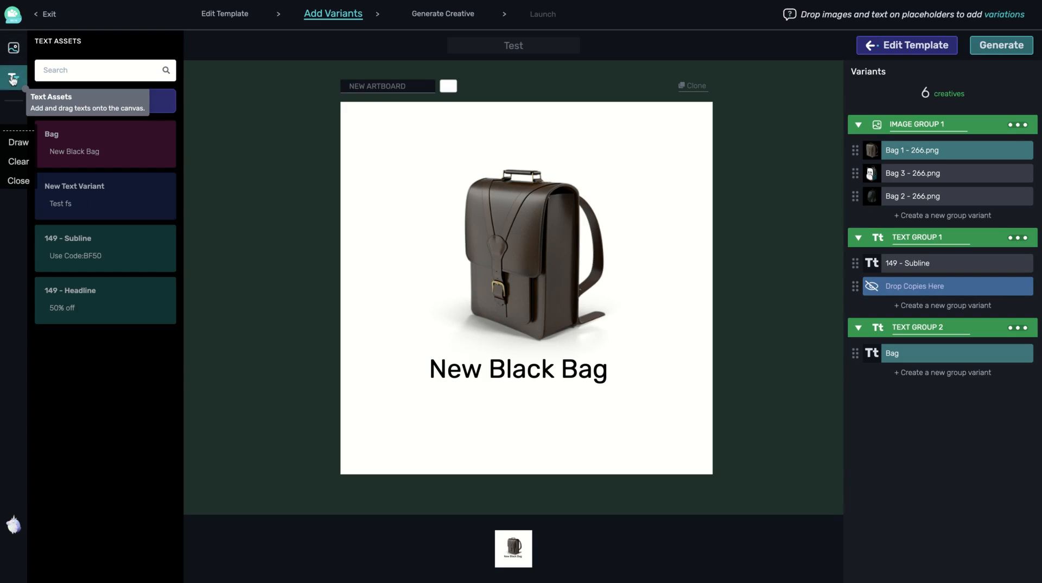
drag(71, 196, 868, 285)
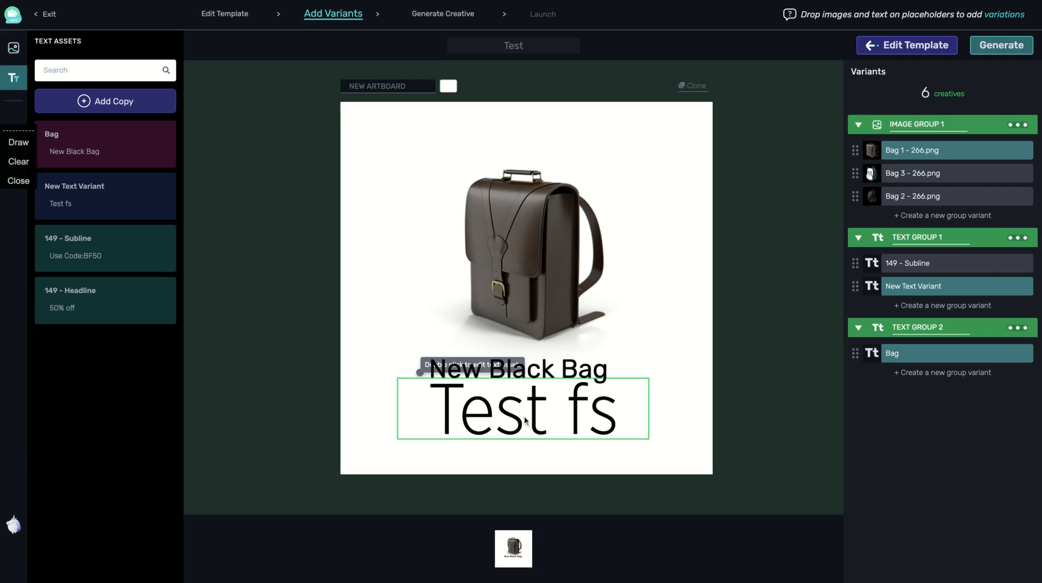
click(526, 421)
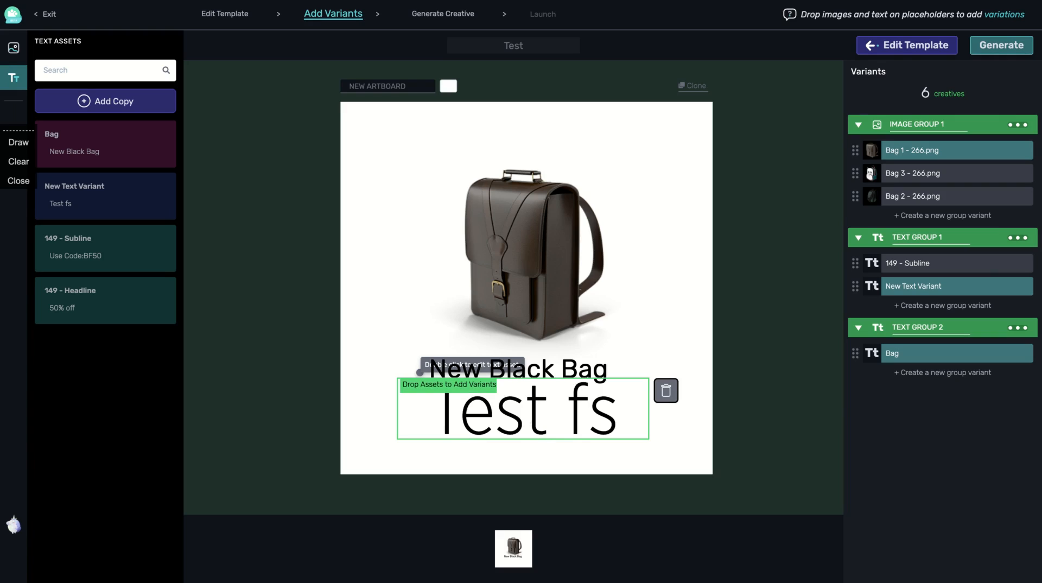
click(742, 415)
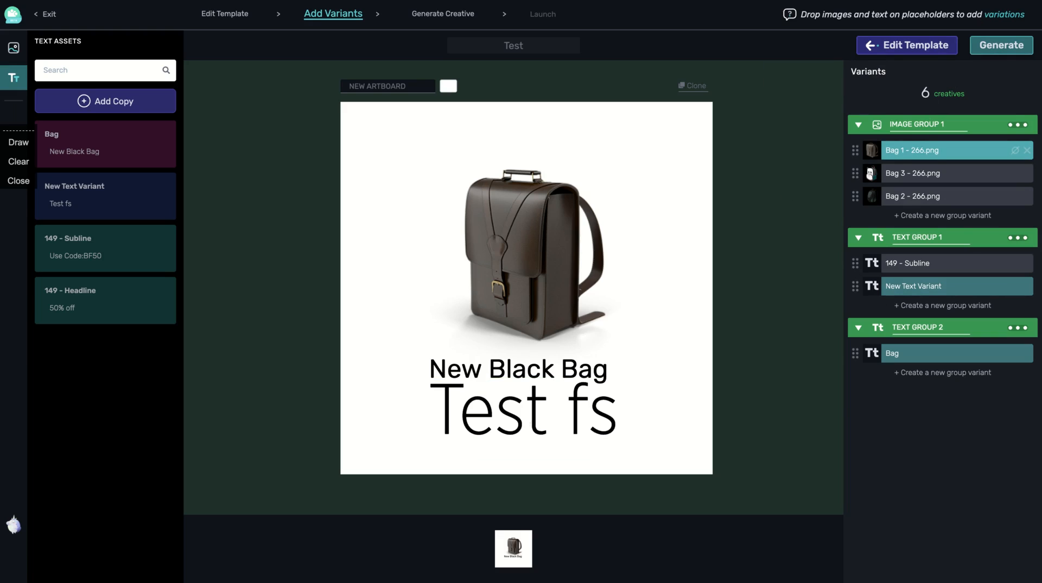
click(998, 49)
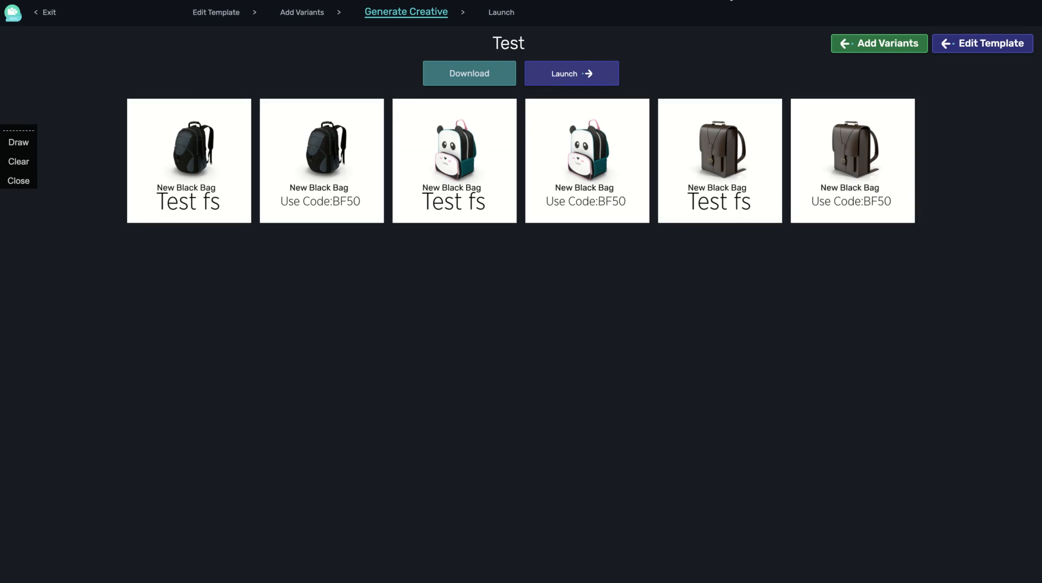
Launch the creatives with Facebook as the platform
click(564, 71)
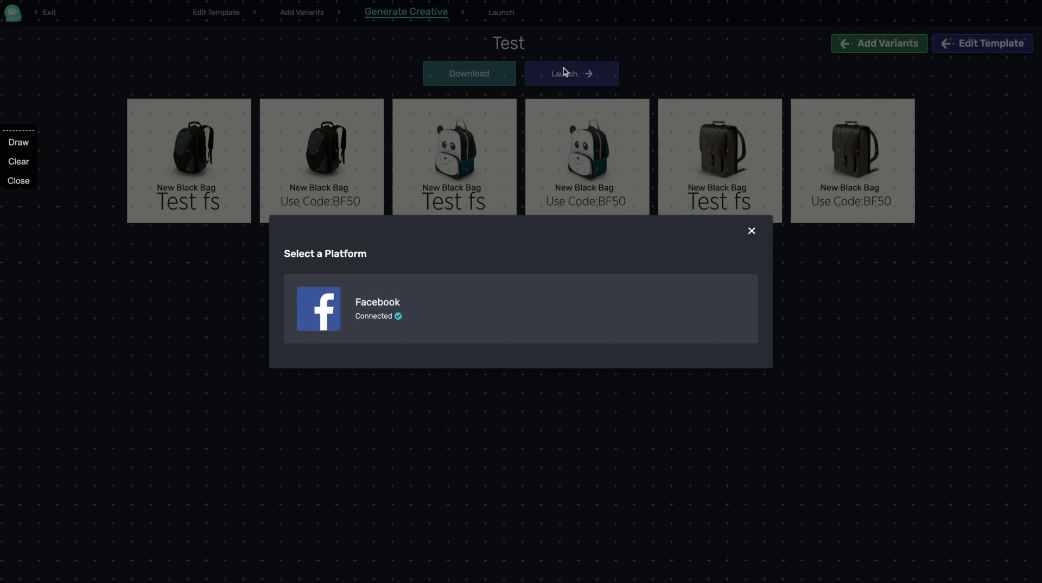
click(450, 302)
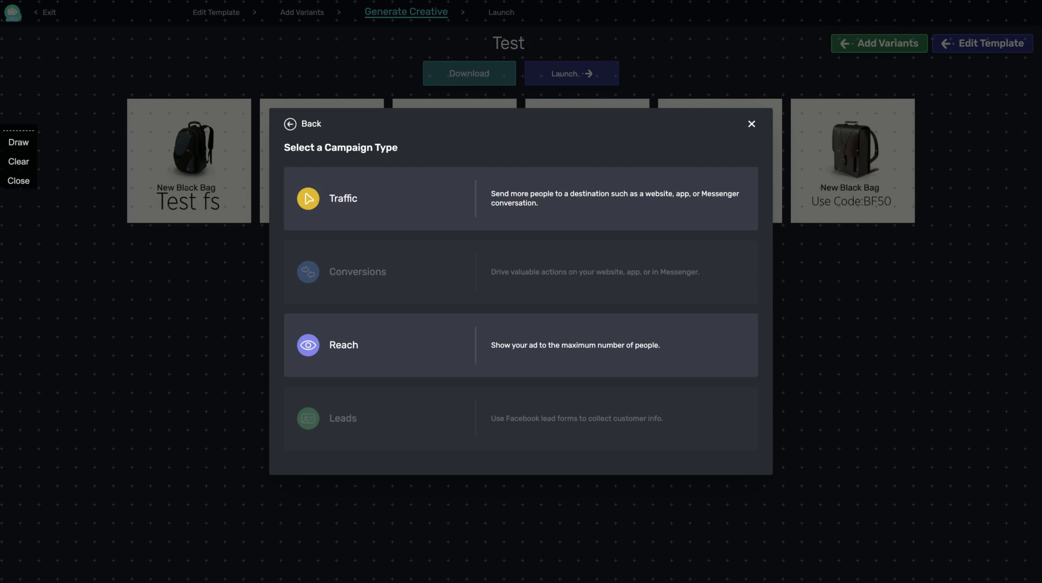
Choose Traffic as the campaign type and set the call to action to Learn More
click(552, 203)
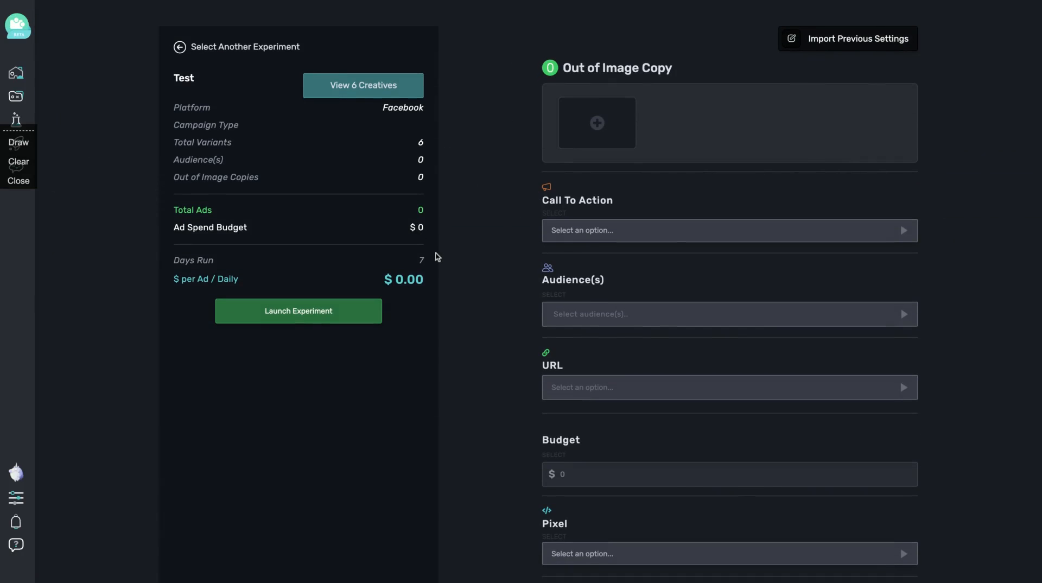
scroll(488, 255, down, 2)
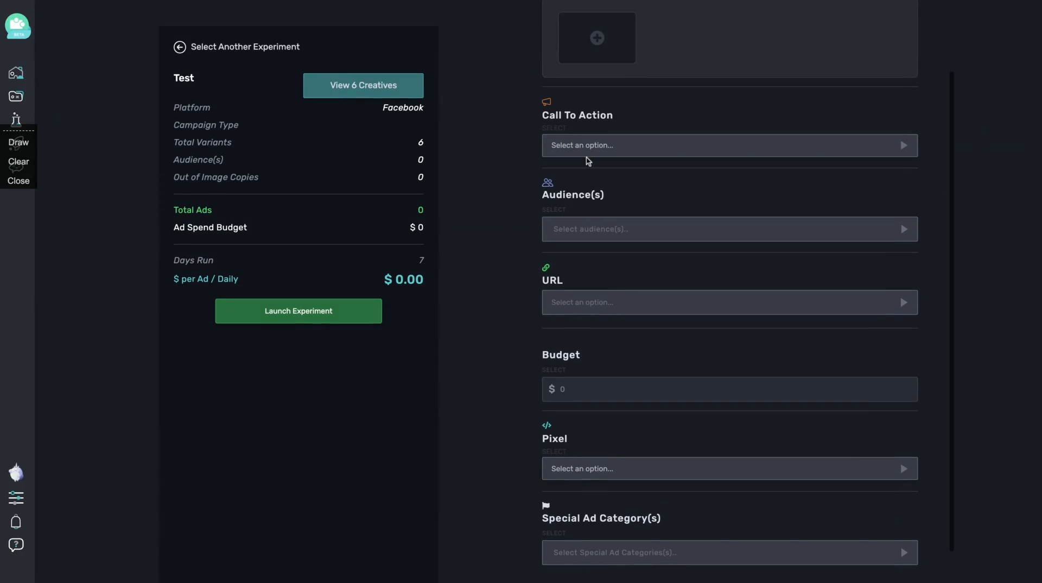
click(588, 155)
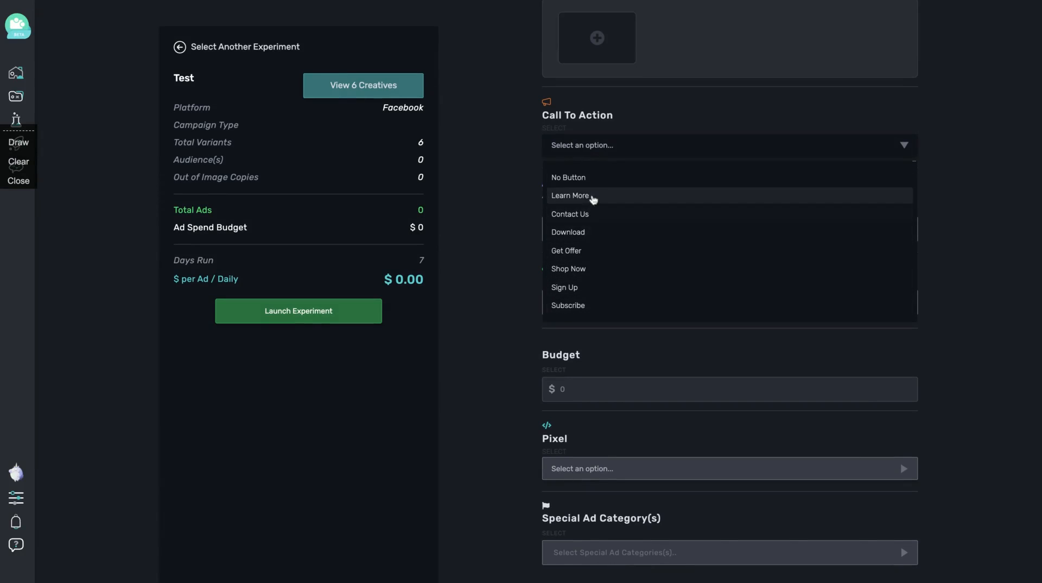
click(589, 196)
scroll(536, 194, up, 2)
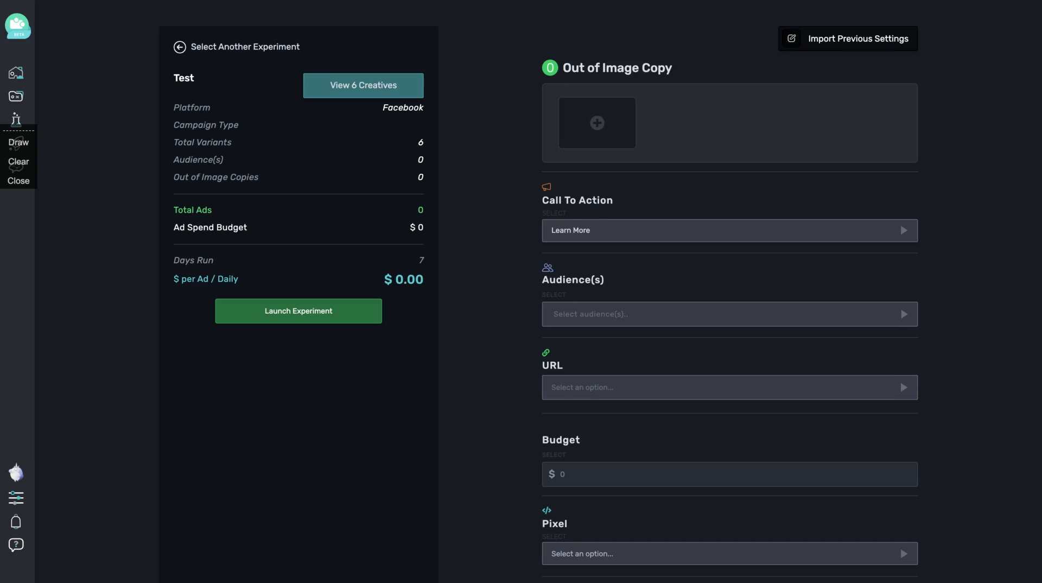
Look through the destination URL and saved audience options without choosing any
scroll(559, 396, down, 2)
click(620, 296)
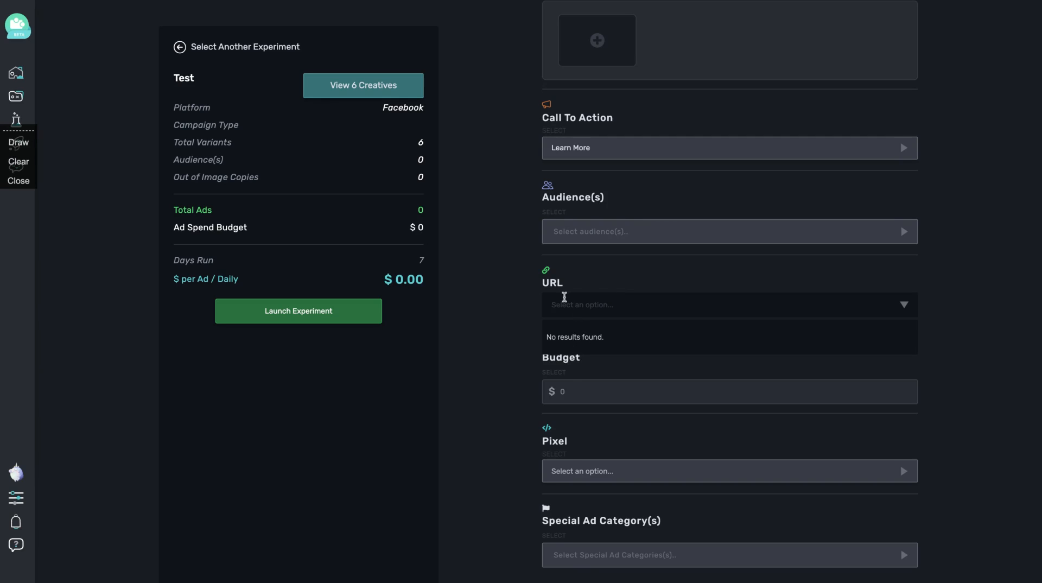
click(619, 232)
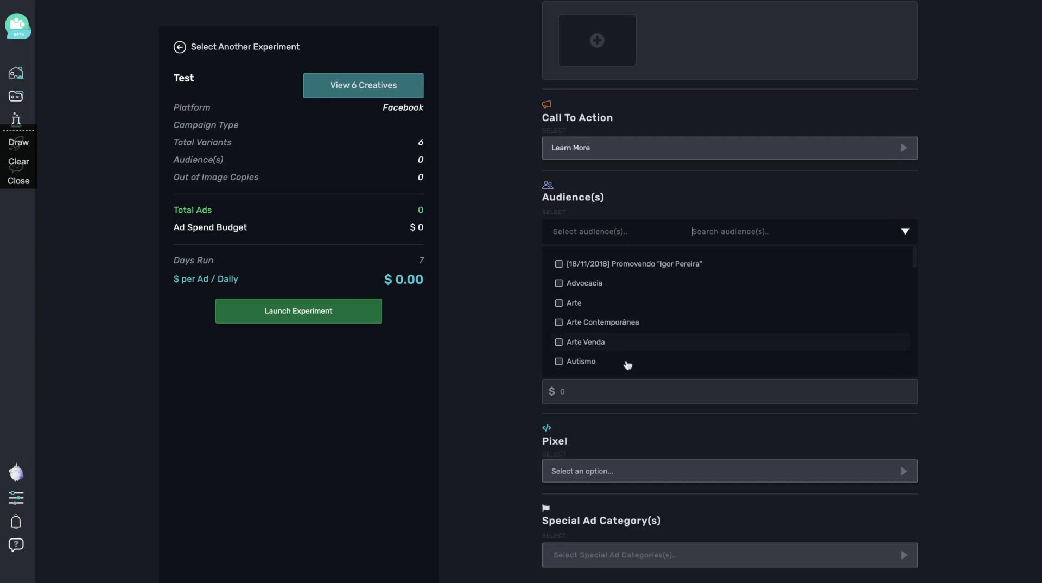
scroll(629, 359, down, 8)
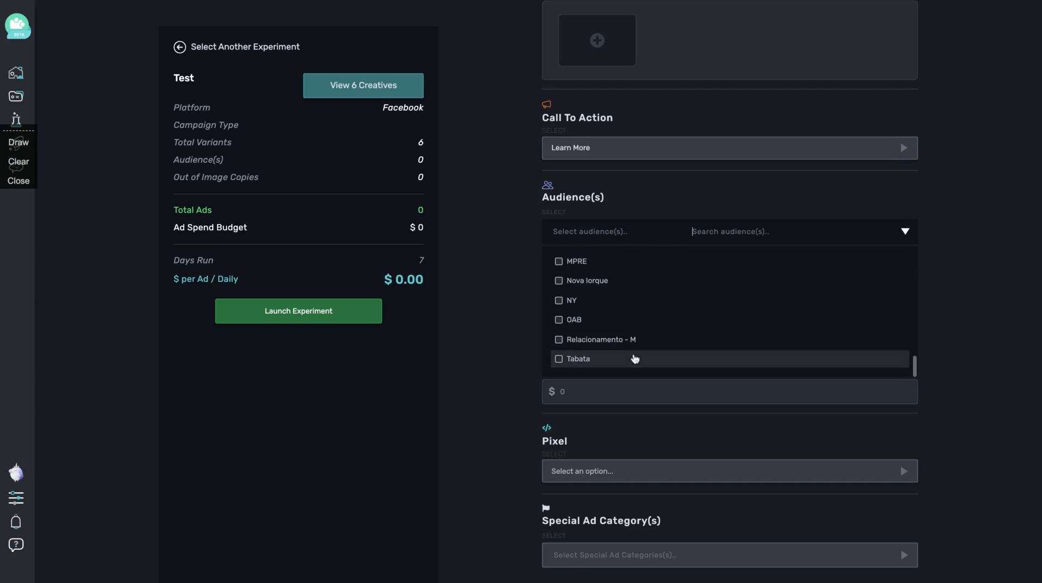
scroll(635, 358, up, 8)
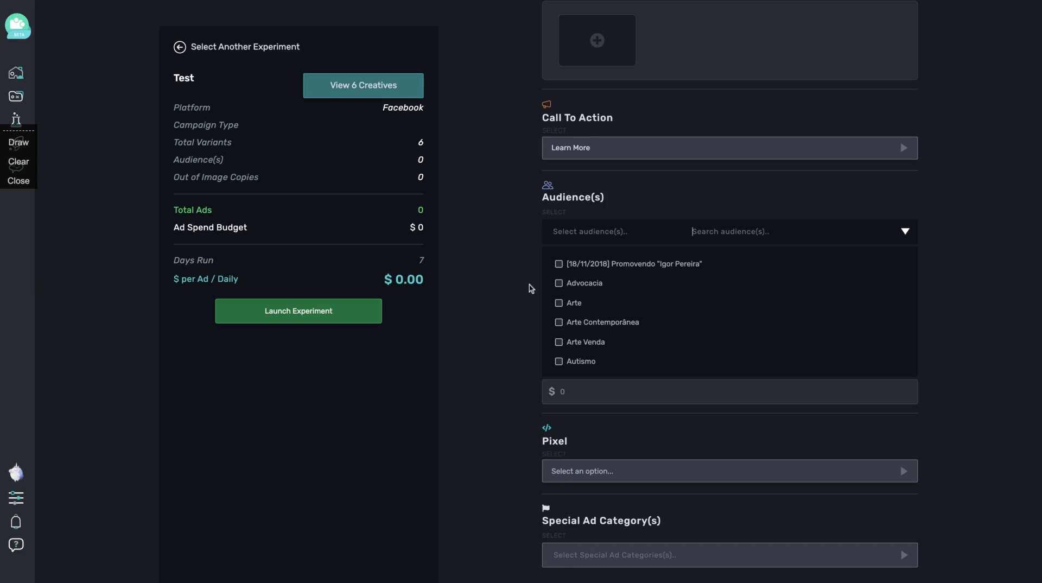
click(693, 231)
click(460, 327)
scroll(533, 361, down, 1)
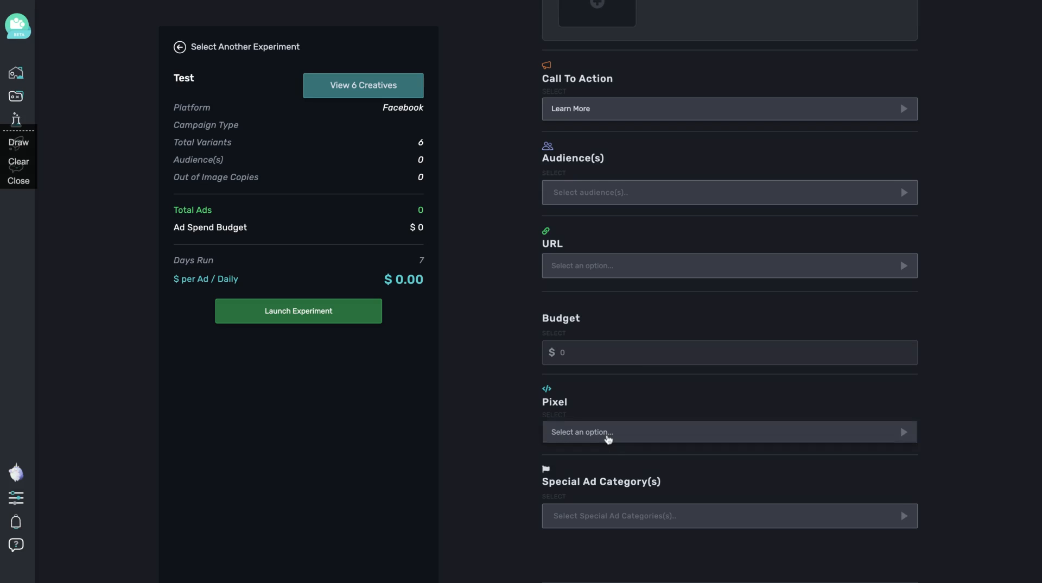
Check the tracking pixel and special ad category options, leaving both unset
click(609, 437)
click(544, 403)
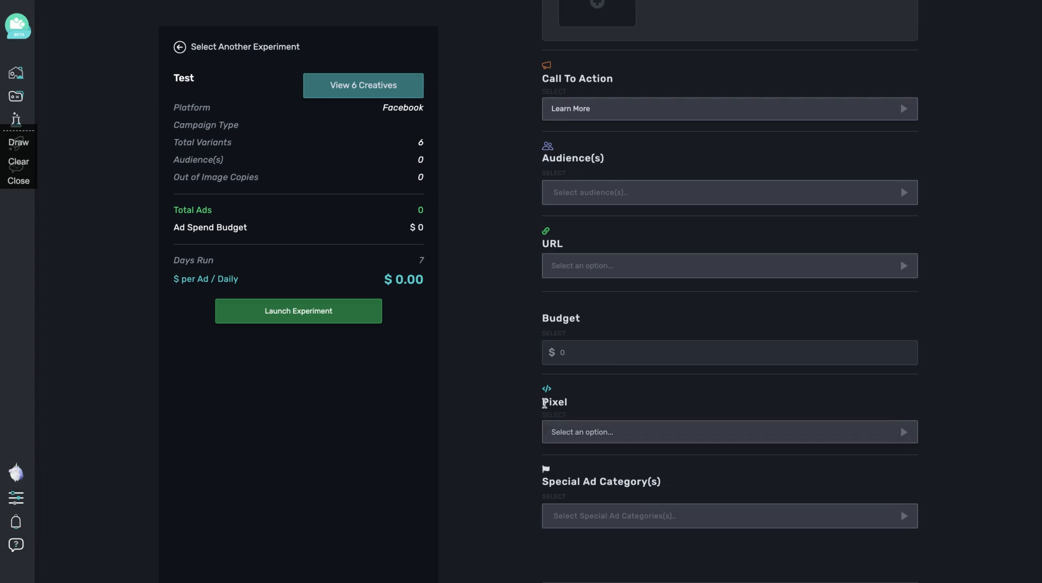
click(592, 521)
scroll(594, 526, down, 1)
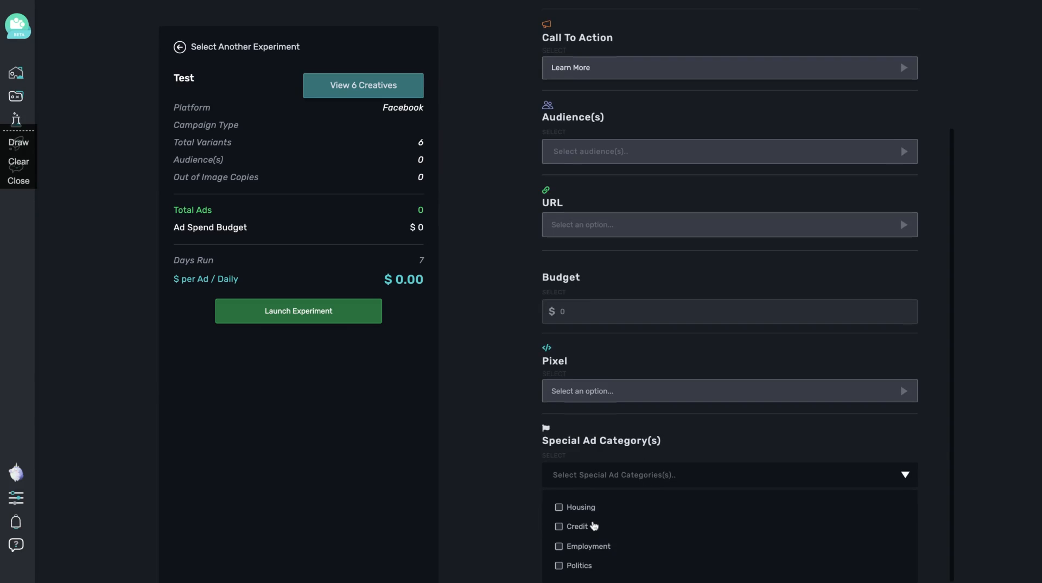
click(517, 429)
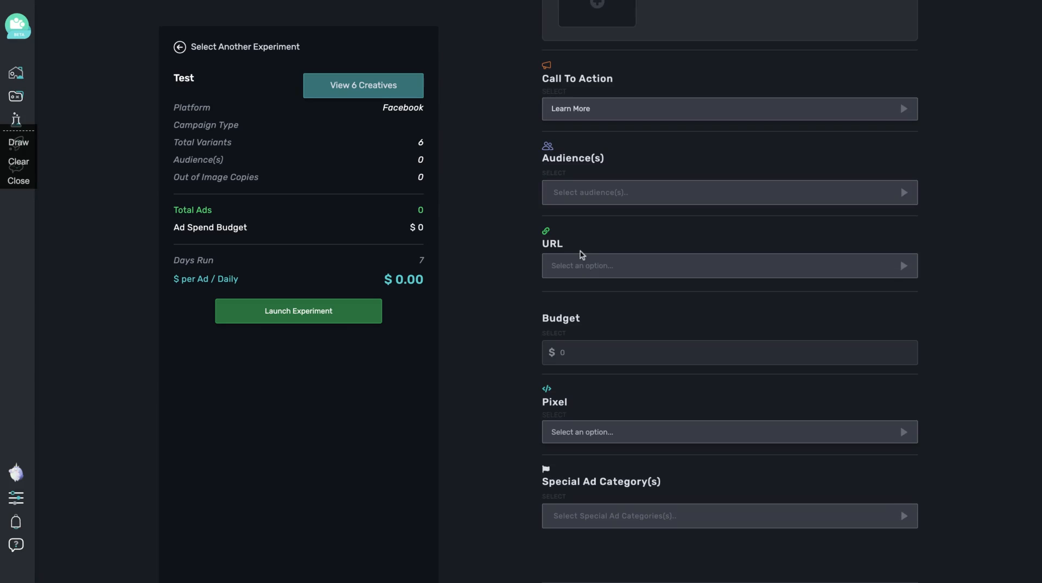
scroll(582, 255, up, 3)
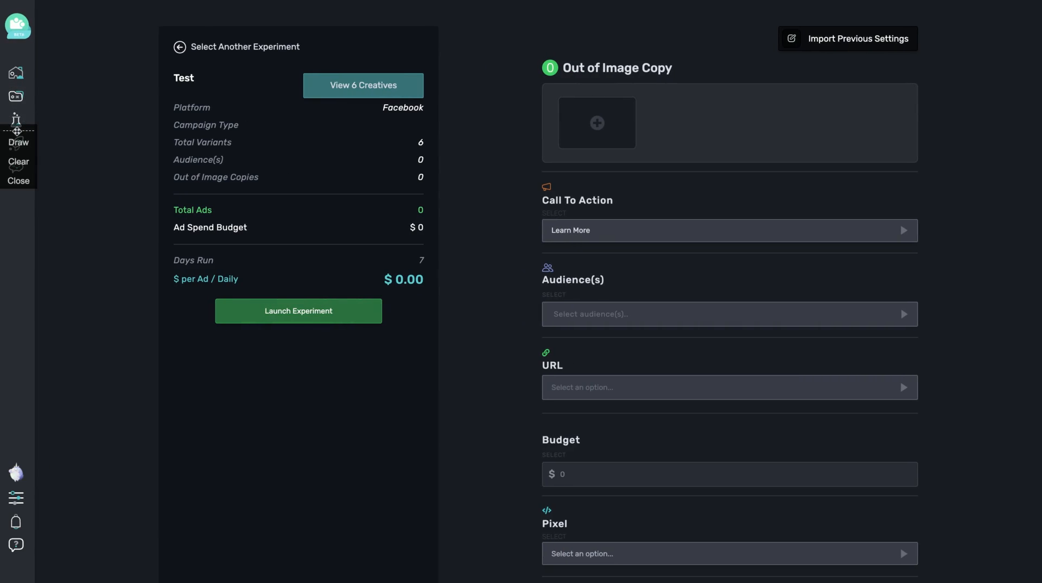
mouse_move(18, 132)
mouse_down()
mouse_move(49, 288)
mouse_move(24, 326)
mouse_up()
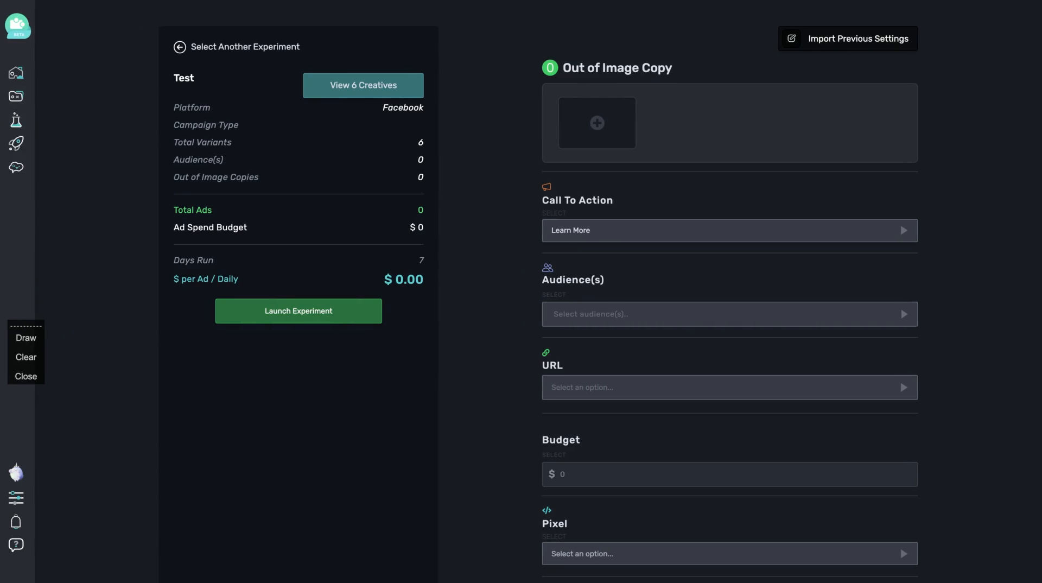
Open the Intelligence report for the sample furniture experiment and review its top creatives
mouse_move(25, 175)
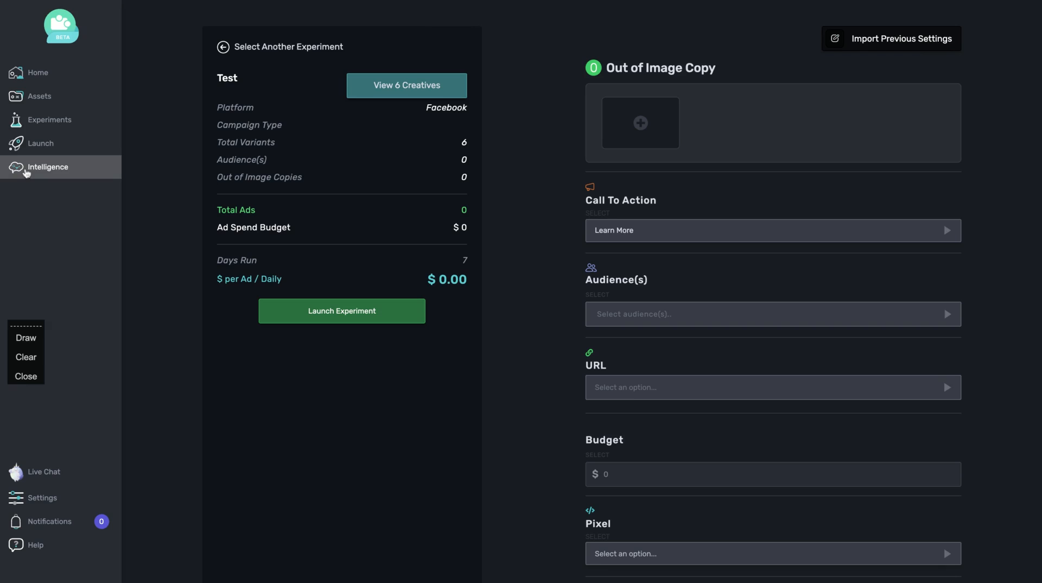
click(26, 172)
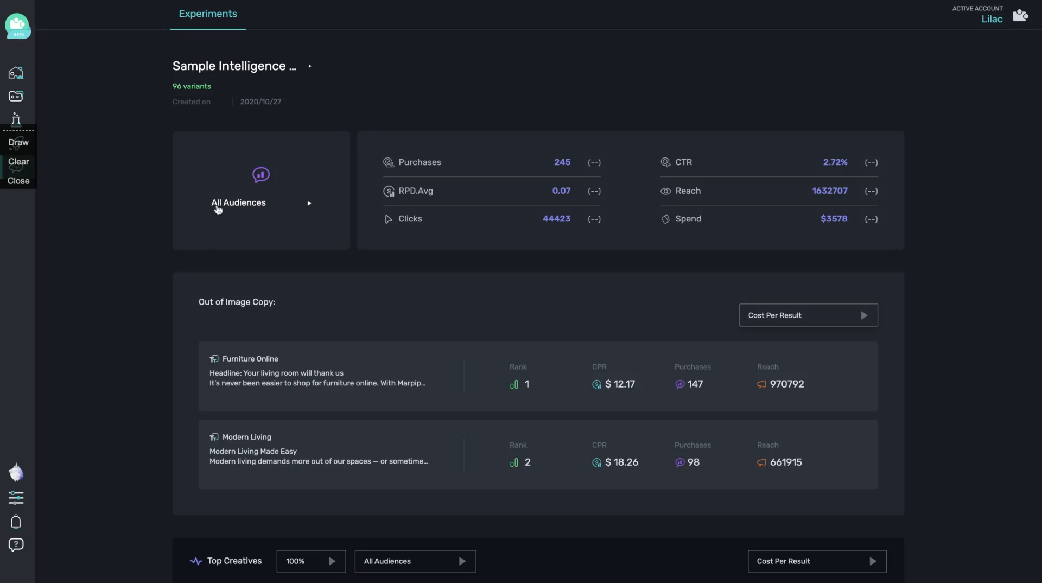
scroll(217, 209, down, 5)
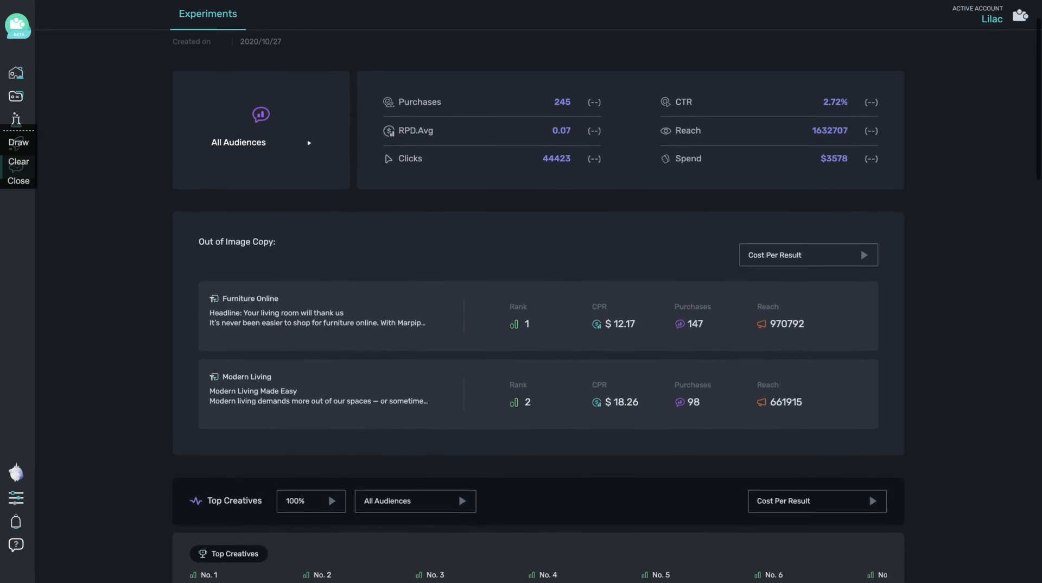
scroll(210, 334, down, 3)
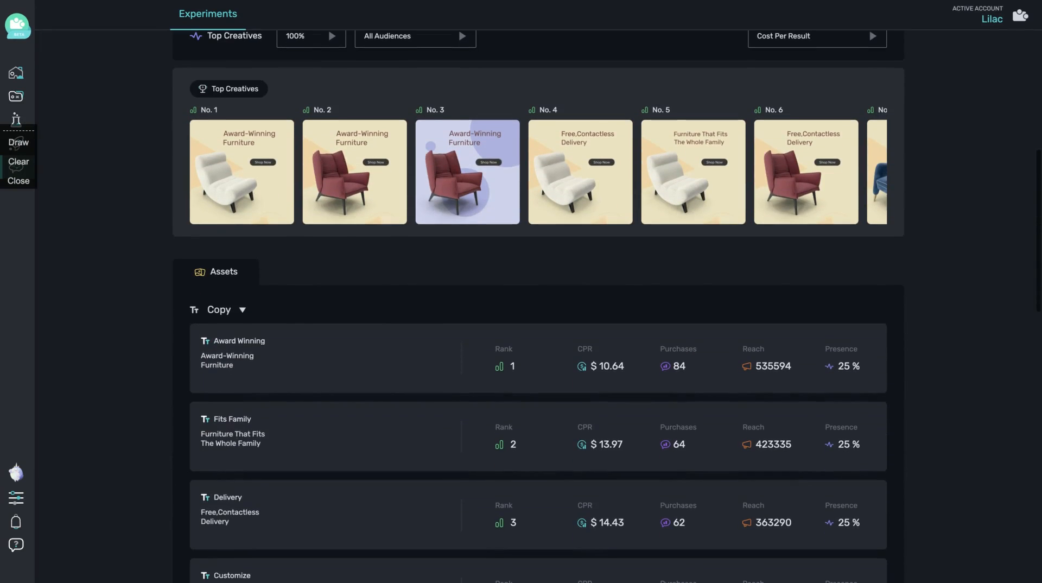
scroll(211, 333, down, 8)
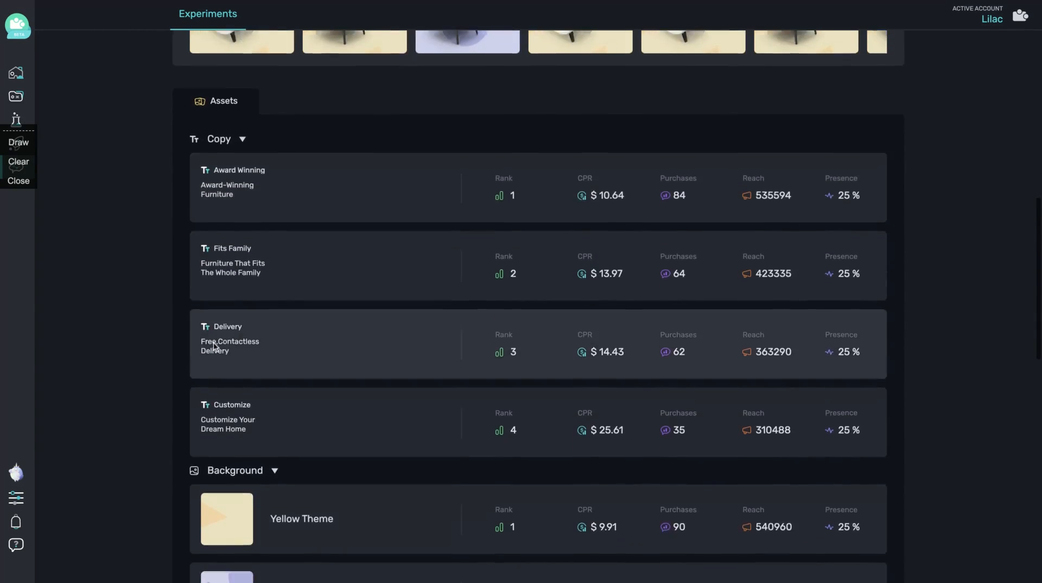
scroll(213, 342, down, 5)
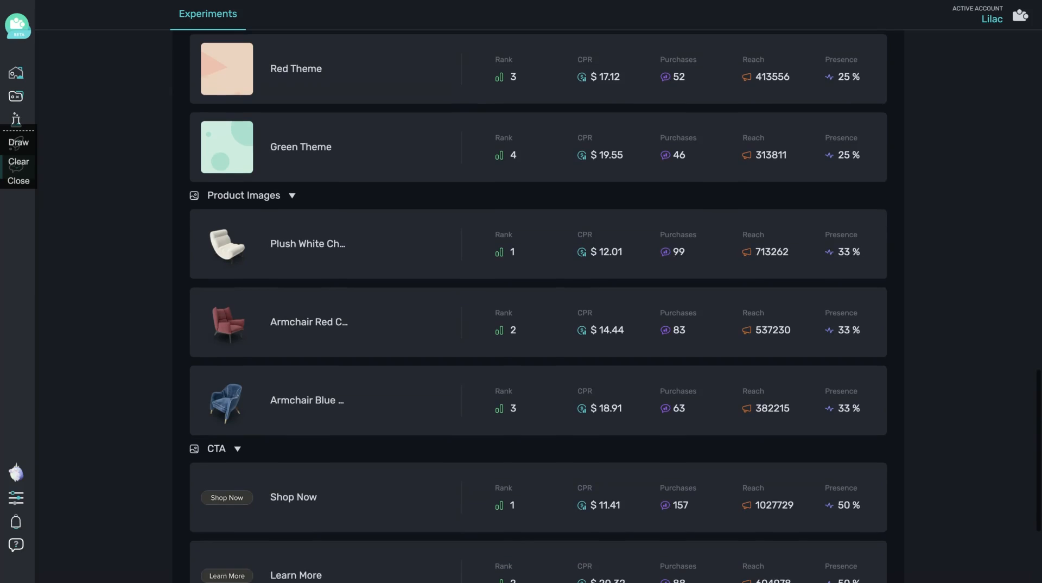
scroll(214, 342, up, 20)
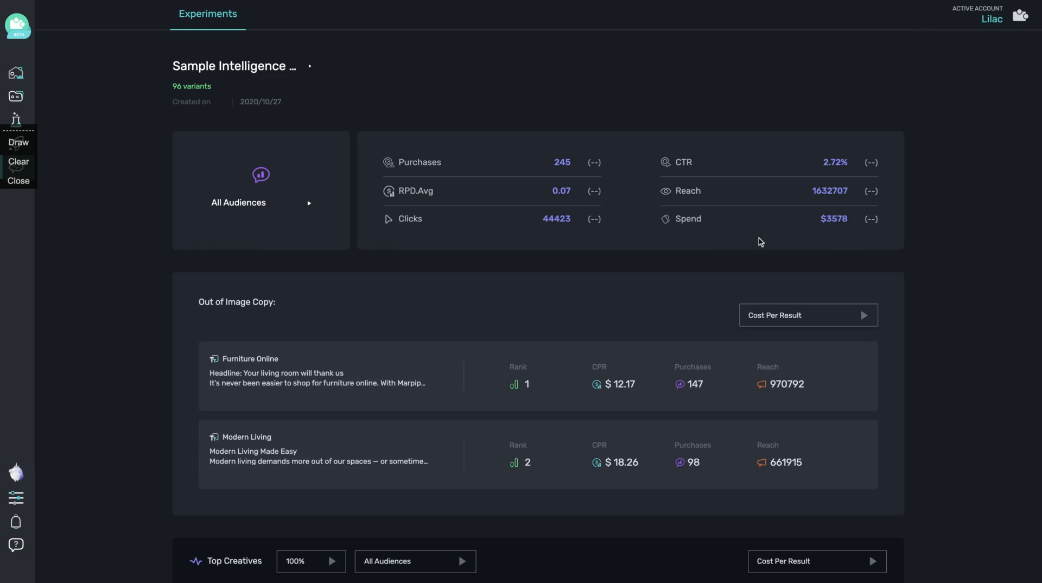
Scroll through the Assets section to review the per-asset copy rankings
scroll(561, 282, down, 3)
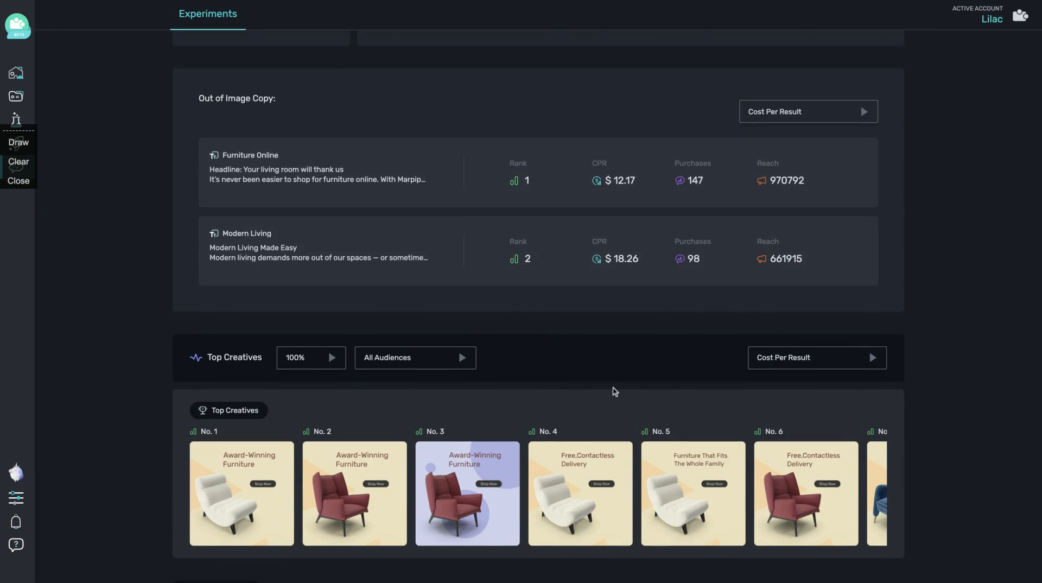
scroll(612, 389, down, 2)
scroll(613, 387, up, 1)
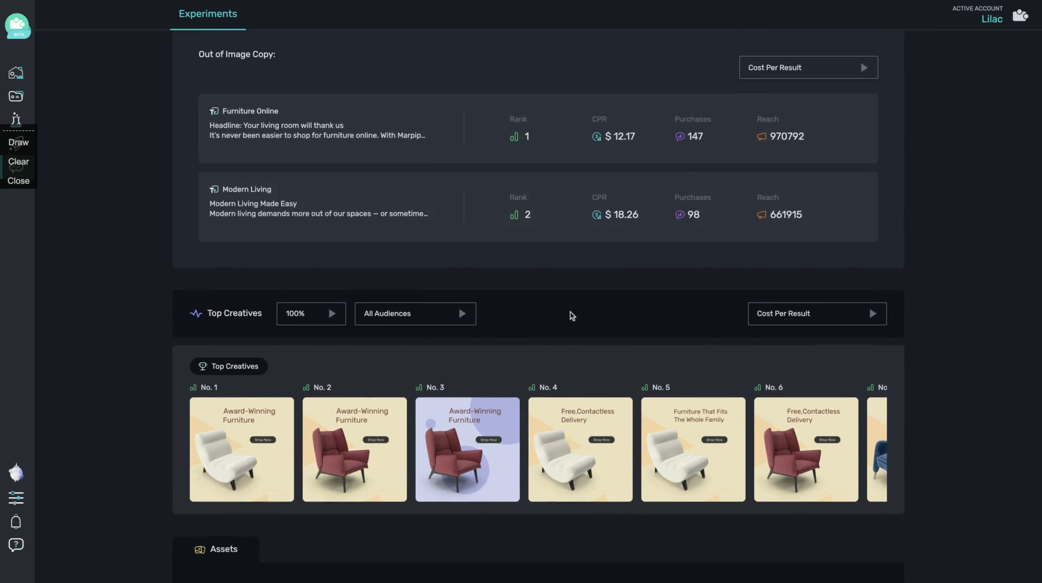
scroll(564, 325, down, 2)
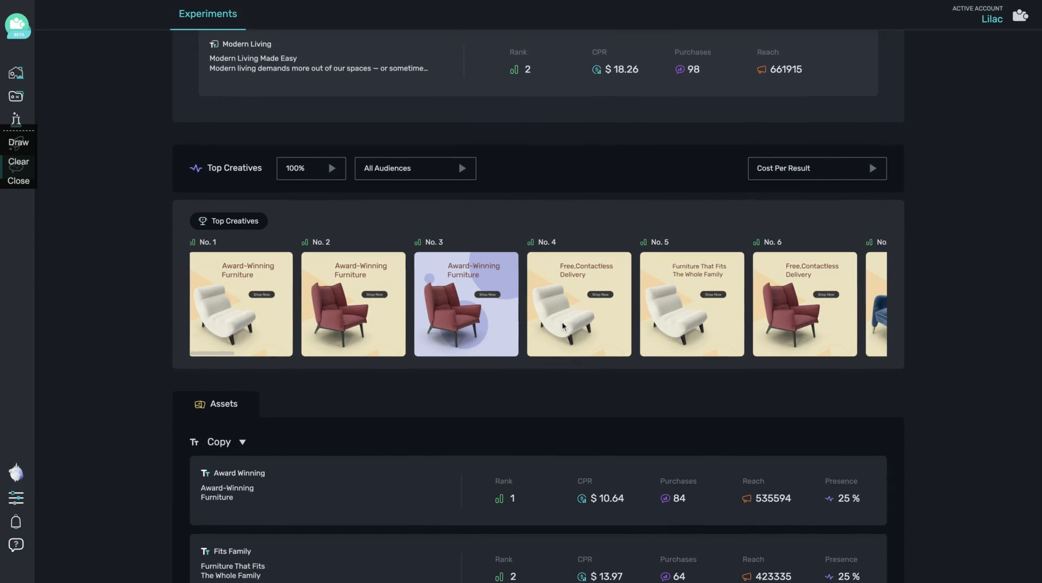
scroll(497, 287, right, 1)
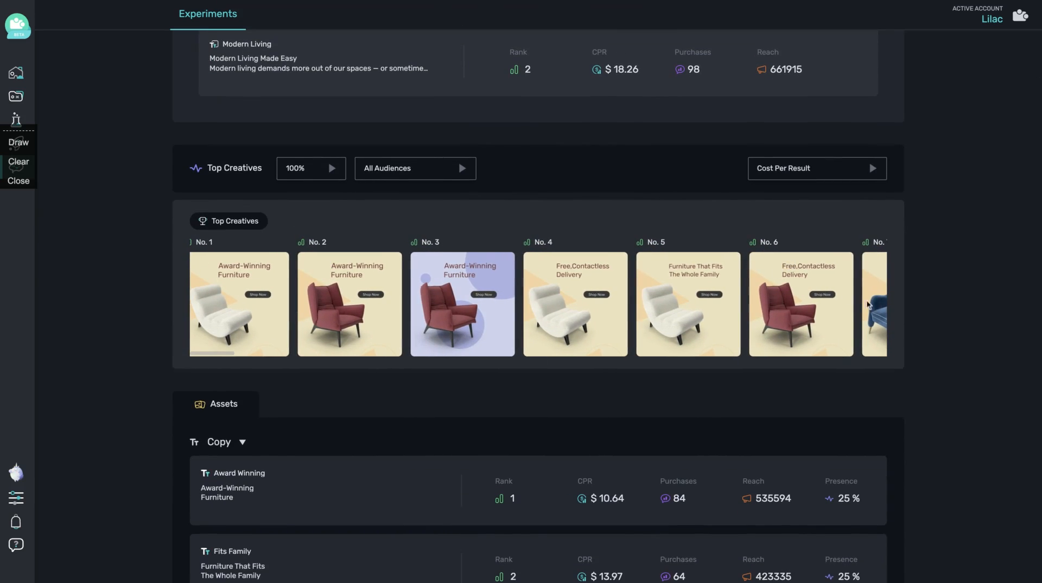
scroll(395, 278, left, 1)
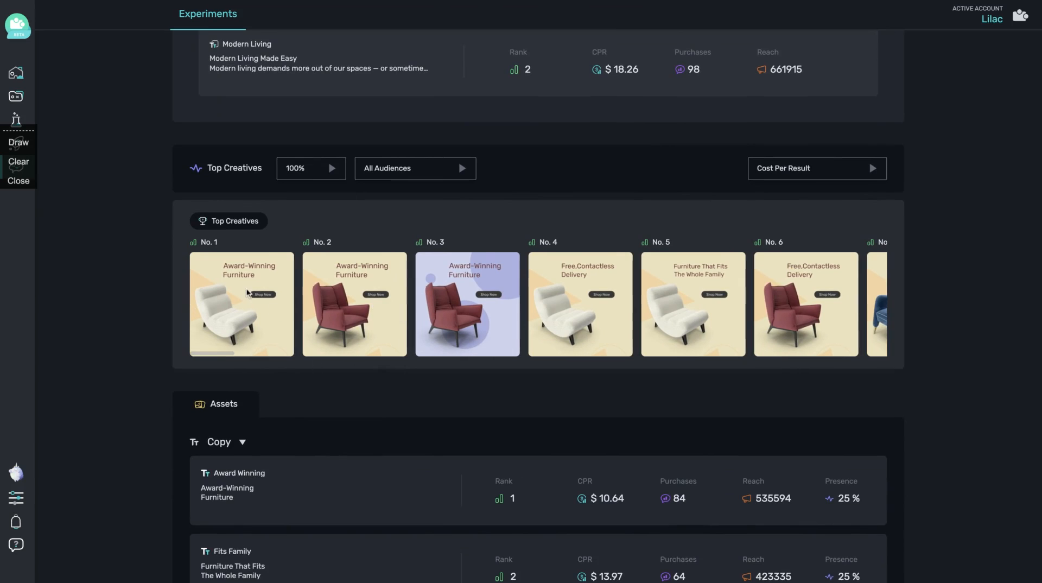